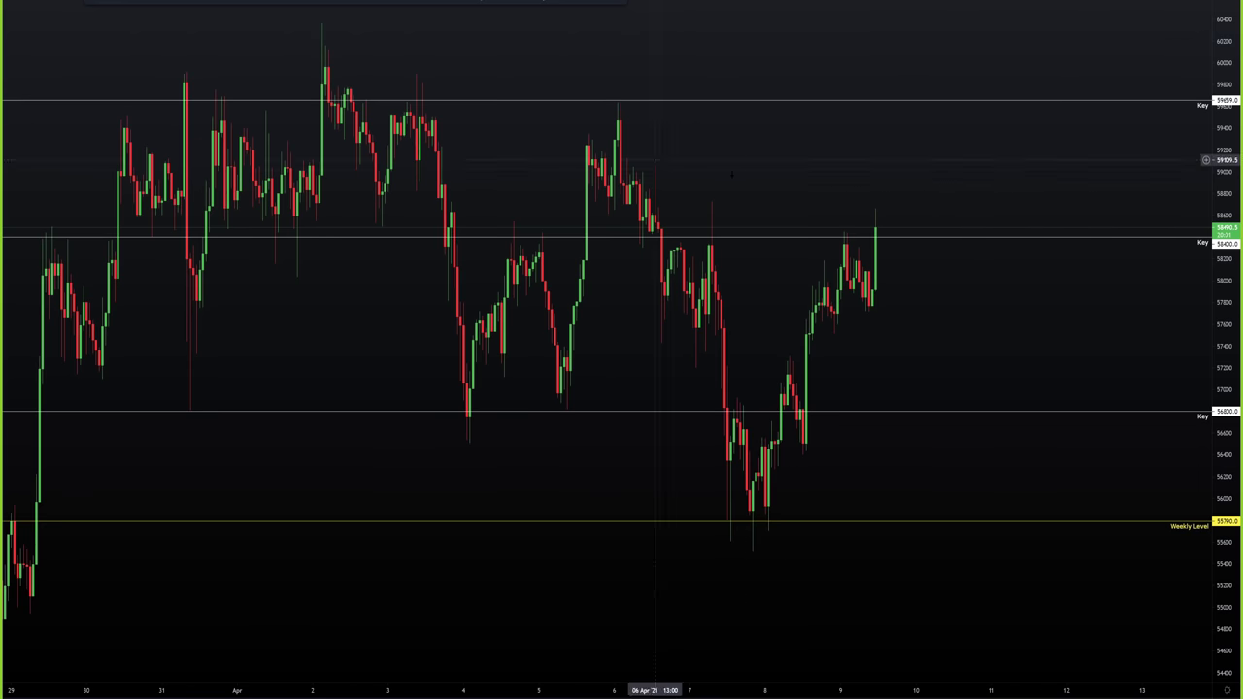
- Delete the 58400 Key level and the 55790 Weekly Level lines from the chart
scroll(679, 311, down, 2)
drag(923, 424, 855, 483)
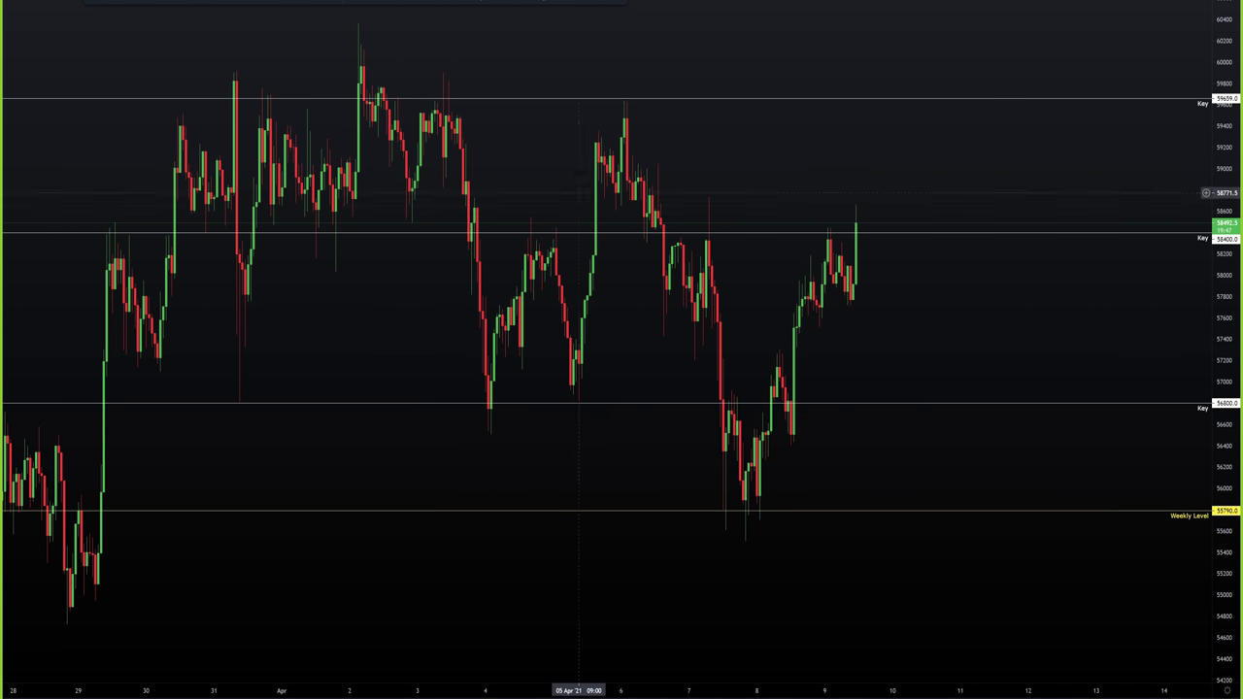
scroll(795, 141, up, 3)
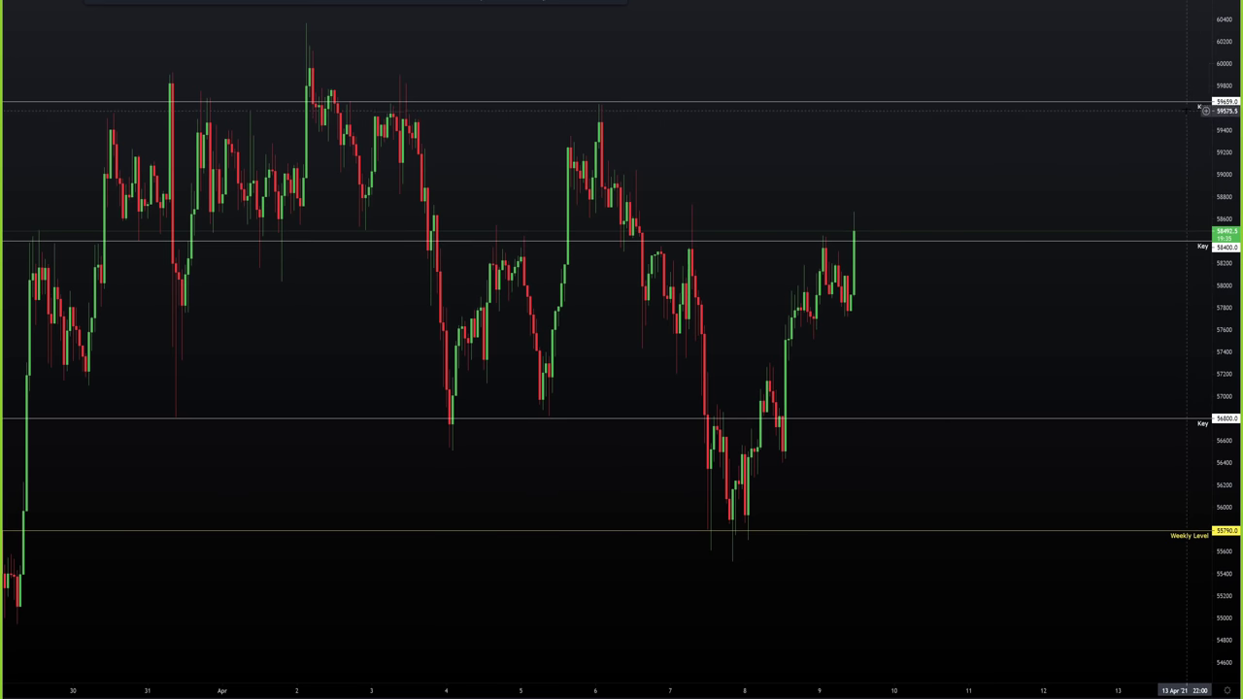
click(999, 247)
key(Delete)
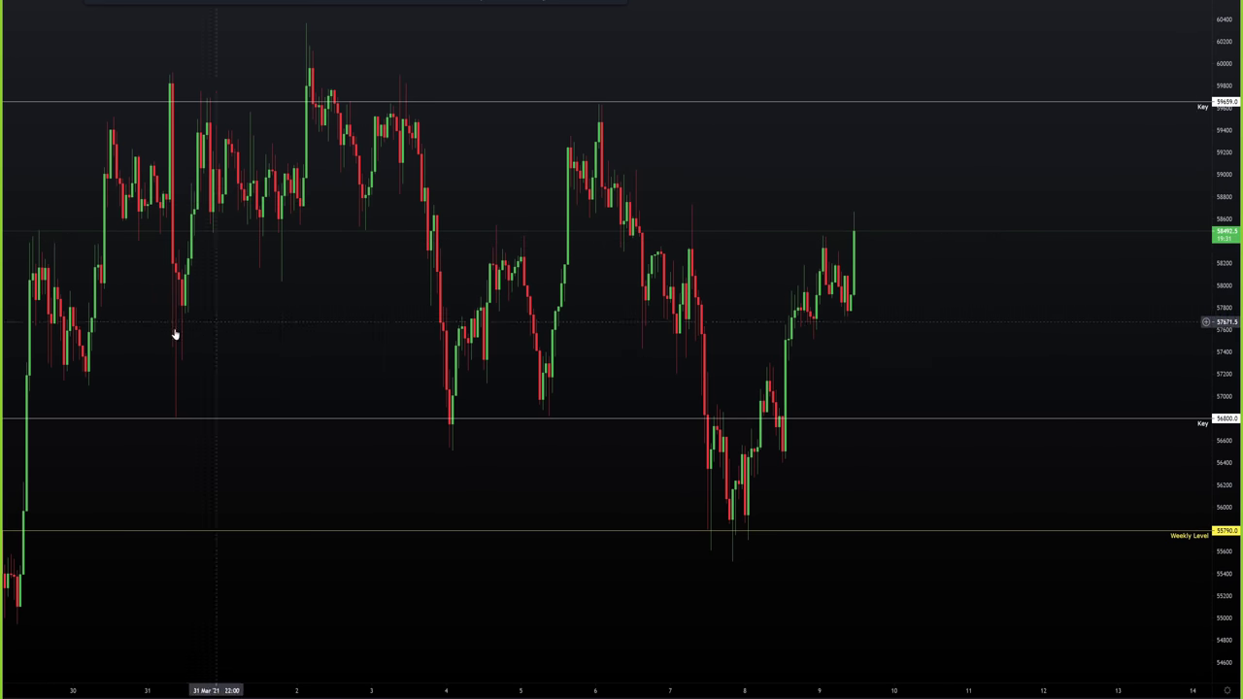
click(810, 532)
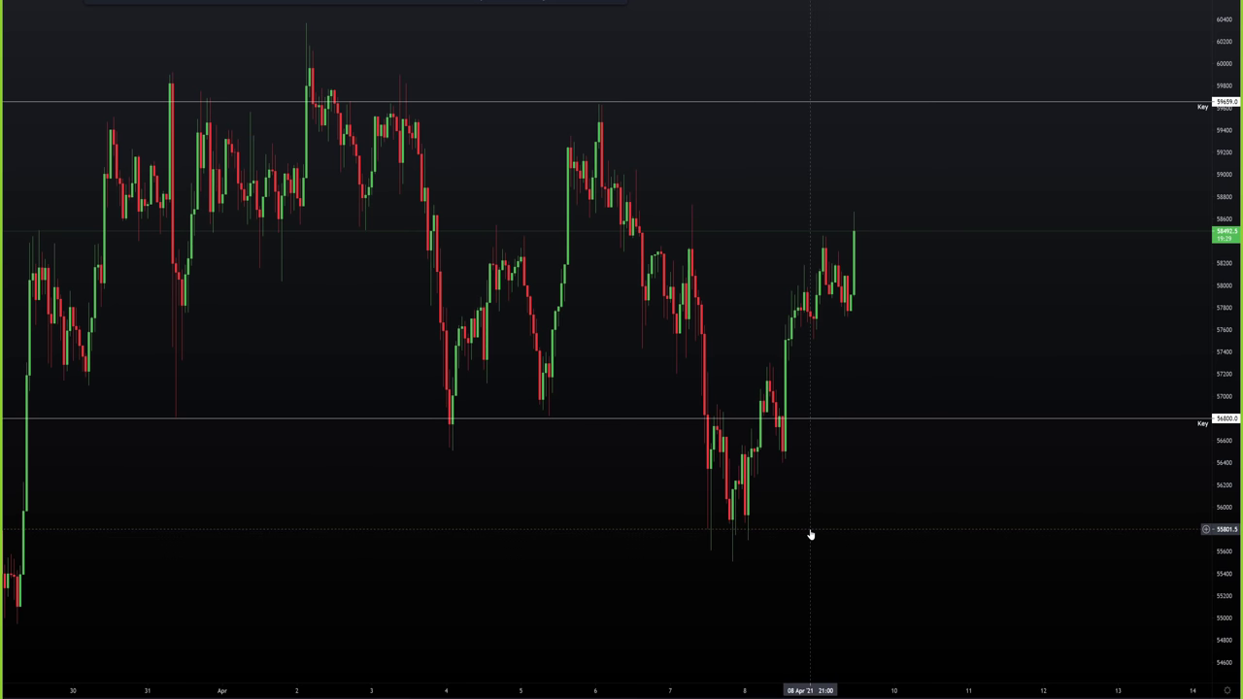
key(Delete)
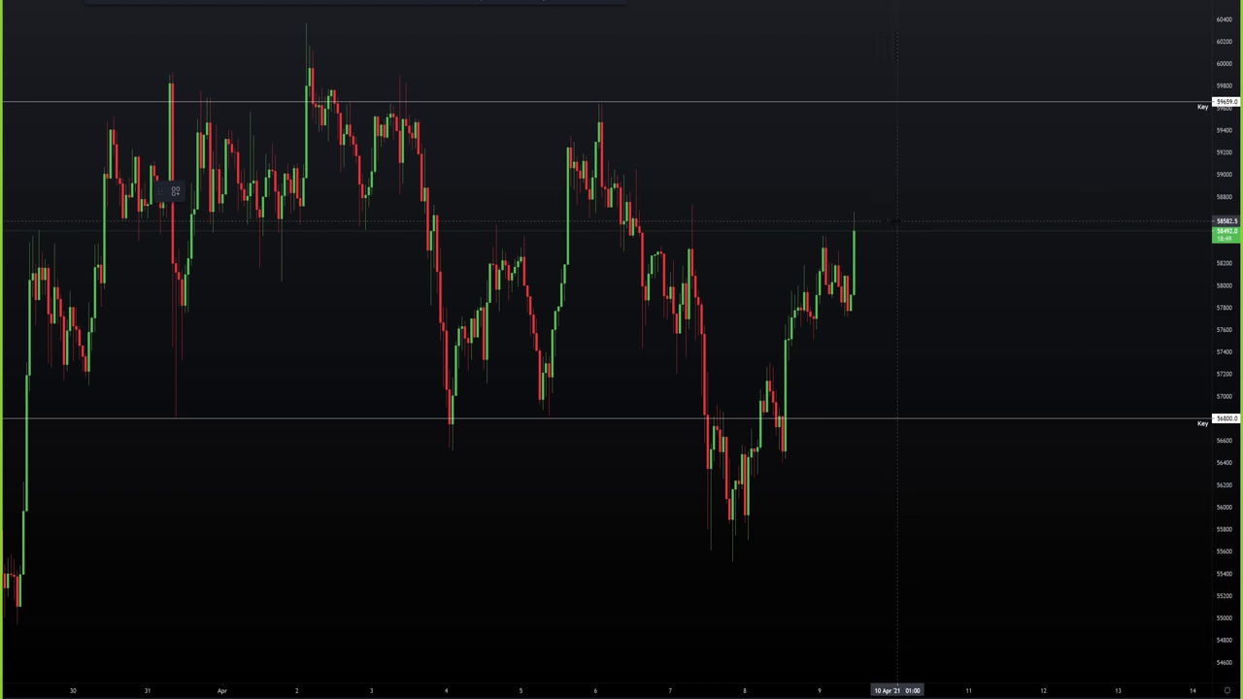
- Brush a projected rise above the 59659 Key level and place a narrow short position with entry 59561, stop 59879 and target 56828
mouse_move(865, 219)
mouse_down()
mouse_move(881, 210)
mouse_move(917, 85)
mouse_move(966, 133)
mouse_up()
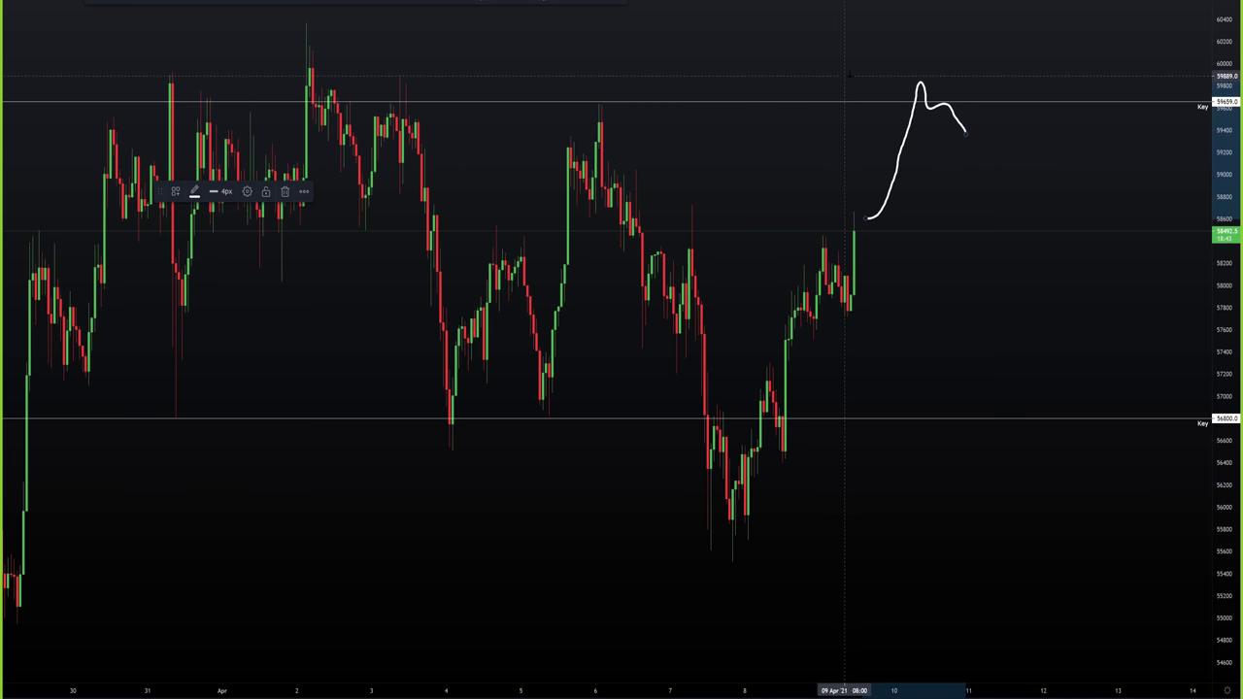
click(293, 4)
click(947, 113)
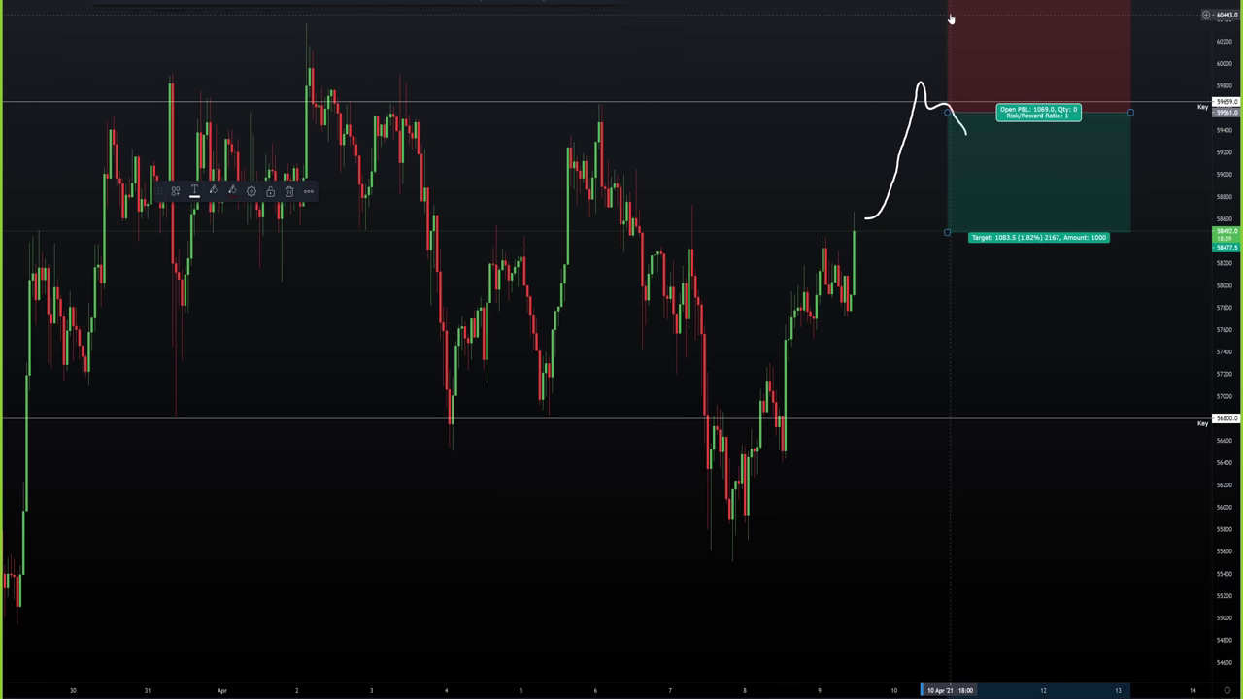
drag(947, 2, 947, 75)
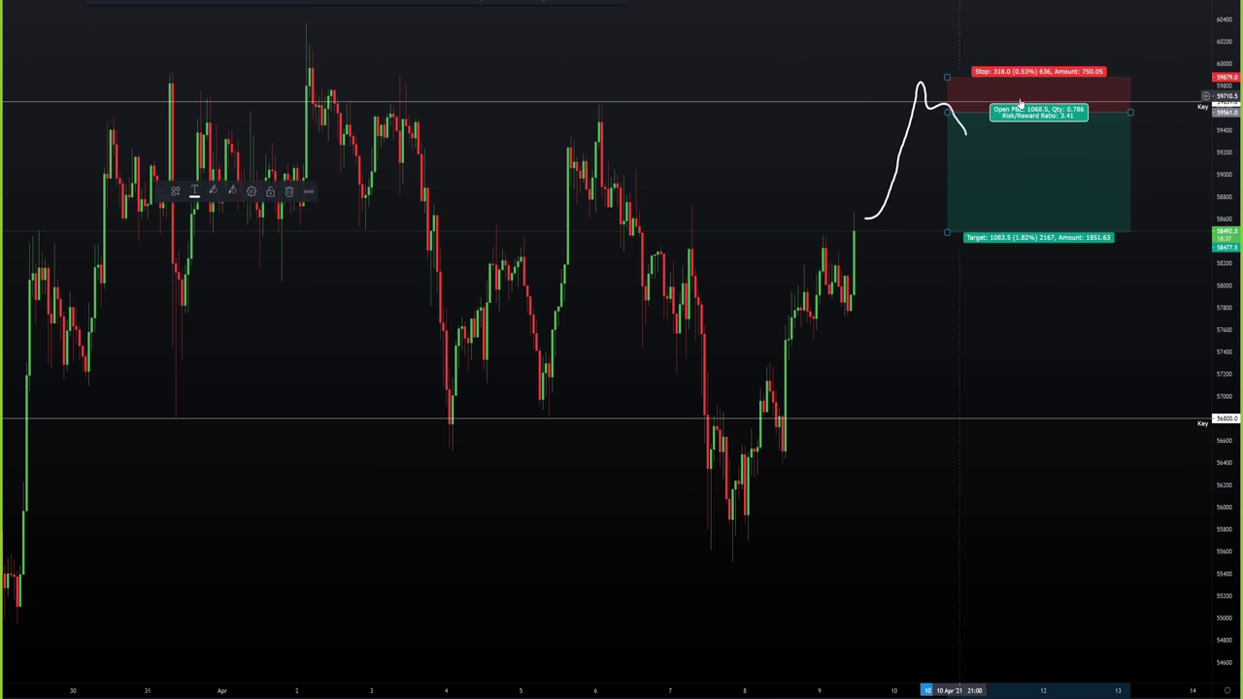
drag(943, 231, 944, 420)
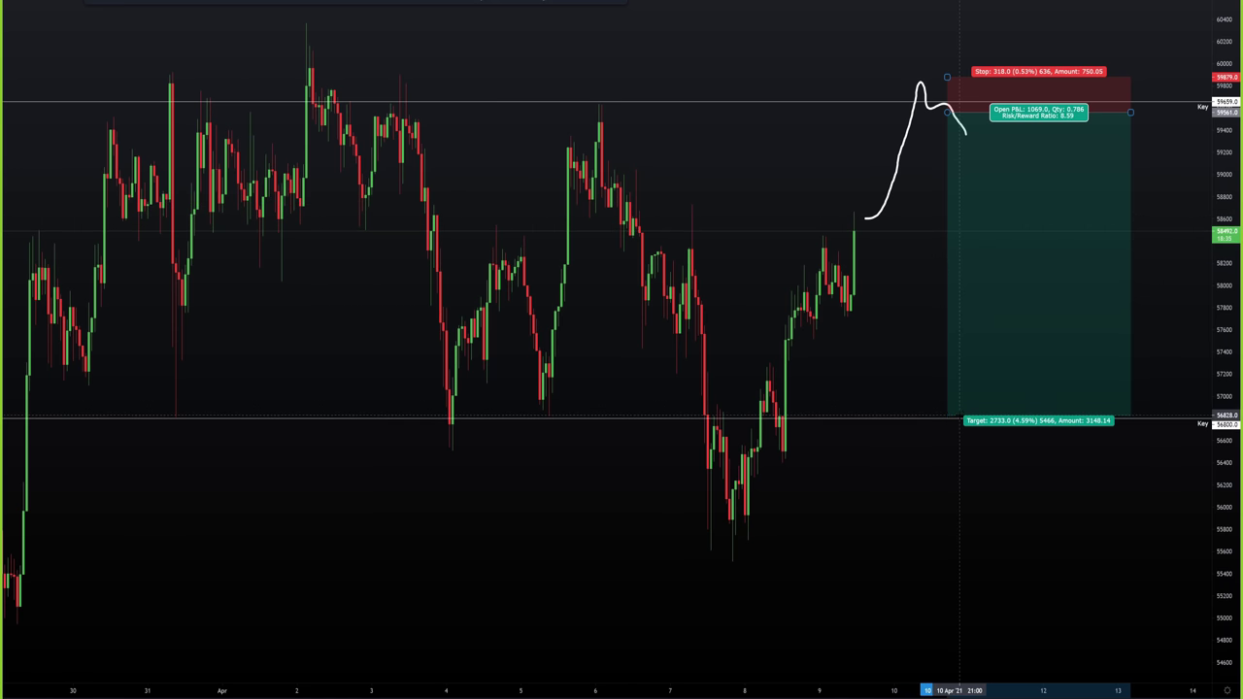
mouse_move(1132, 112)
mouse_down()
mouse_move(978, 112)
mouse_move(1016, 112)
mouse_up()
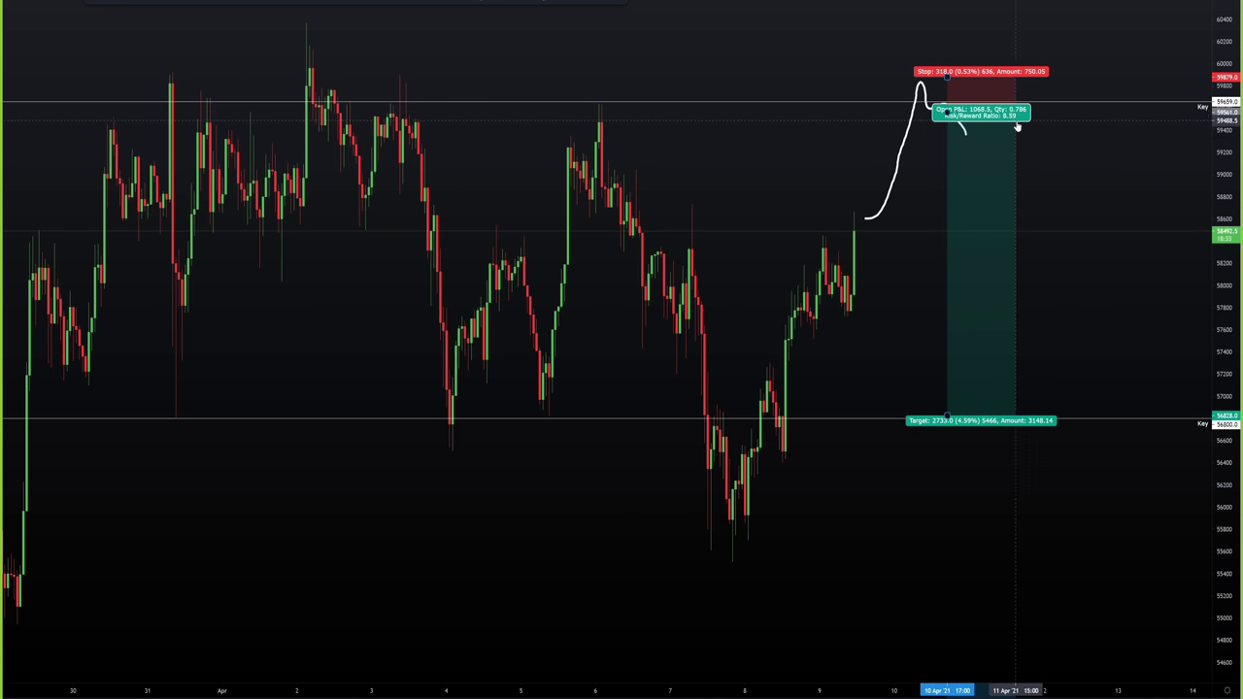
- Delete the short position and the brushed price projection
right_click(1057, 164)
drag(1095, 148, 1024, 148)
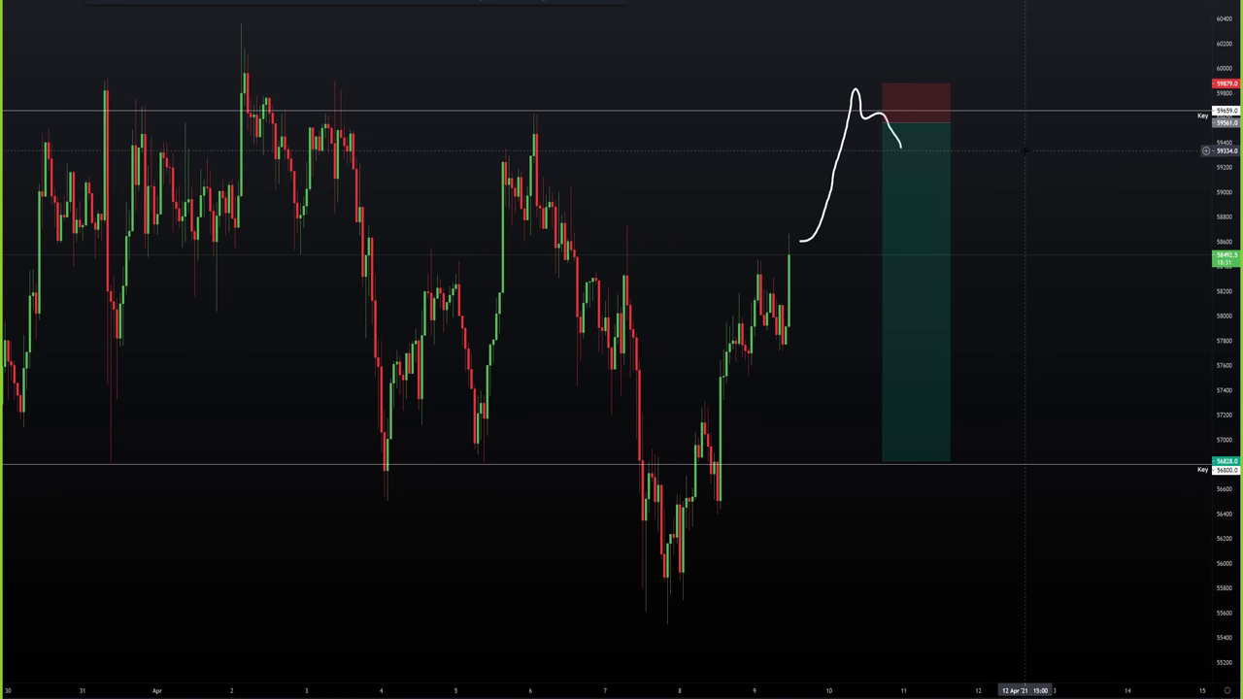
click(915, 100)
key(Delete)
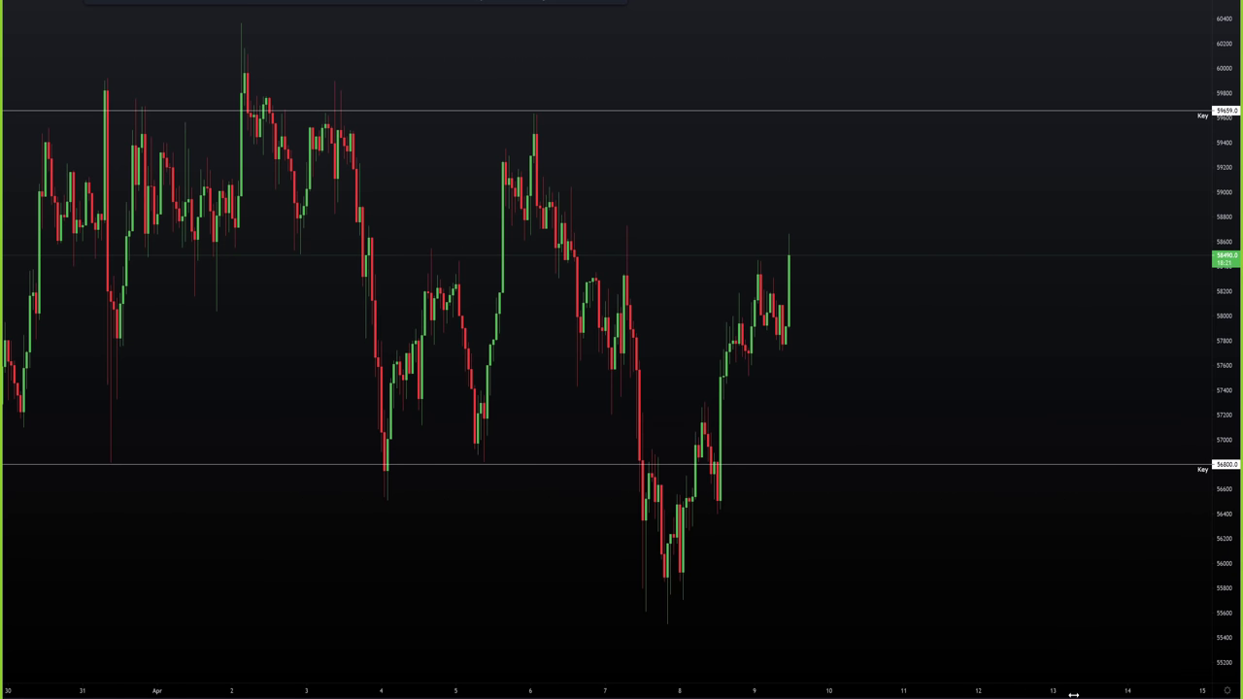
drag(855, 553, 882, 532)
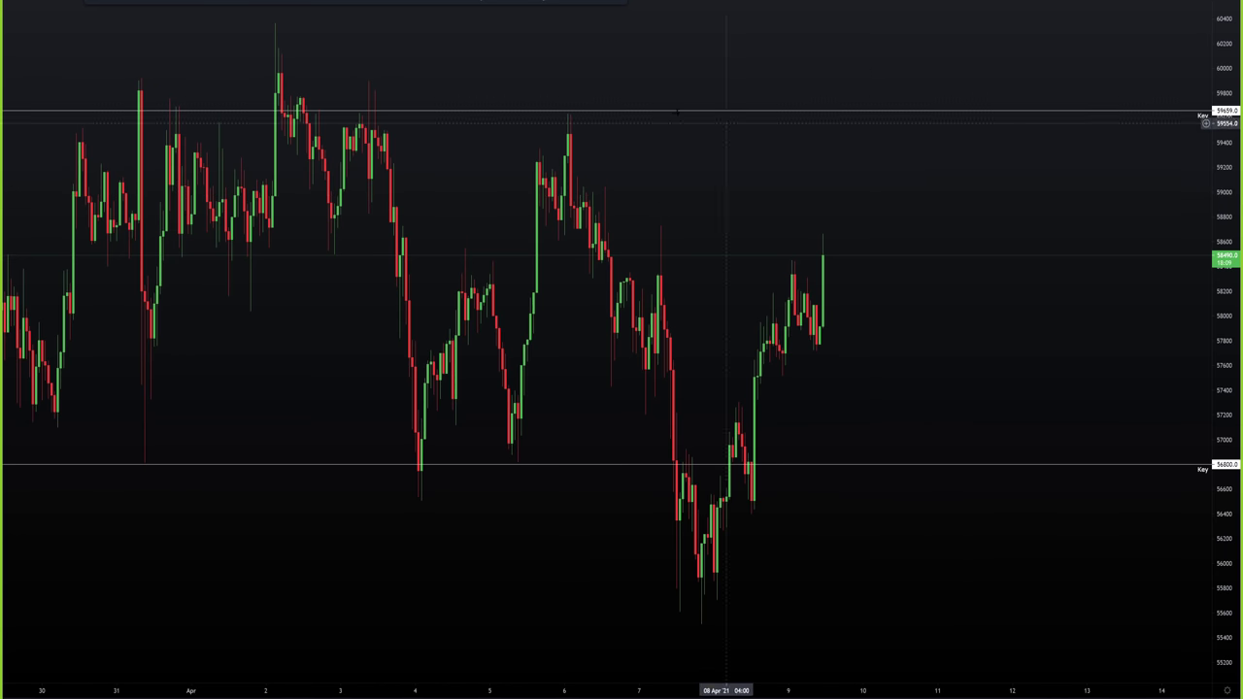
mouse_move(746, 221)
mouse_down()
mouse_move(769, 225)
mouse_move(751, 226)
mouse_up()
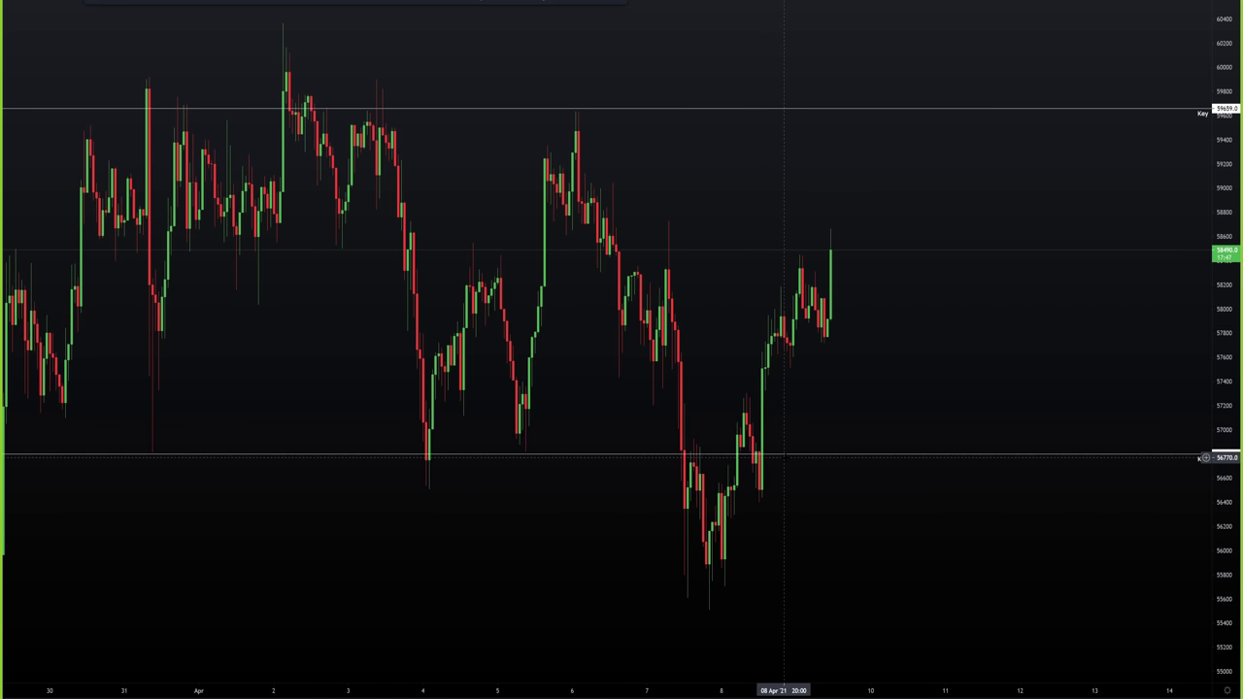
click(784, 455)
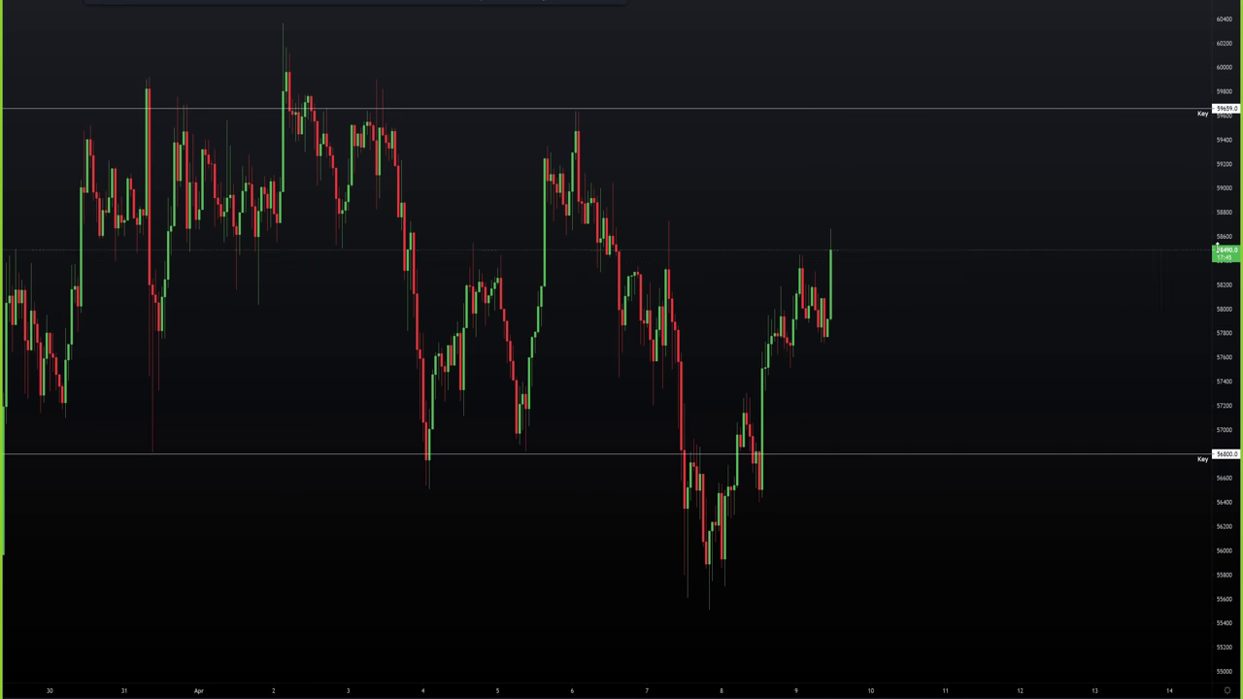
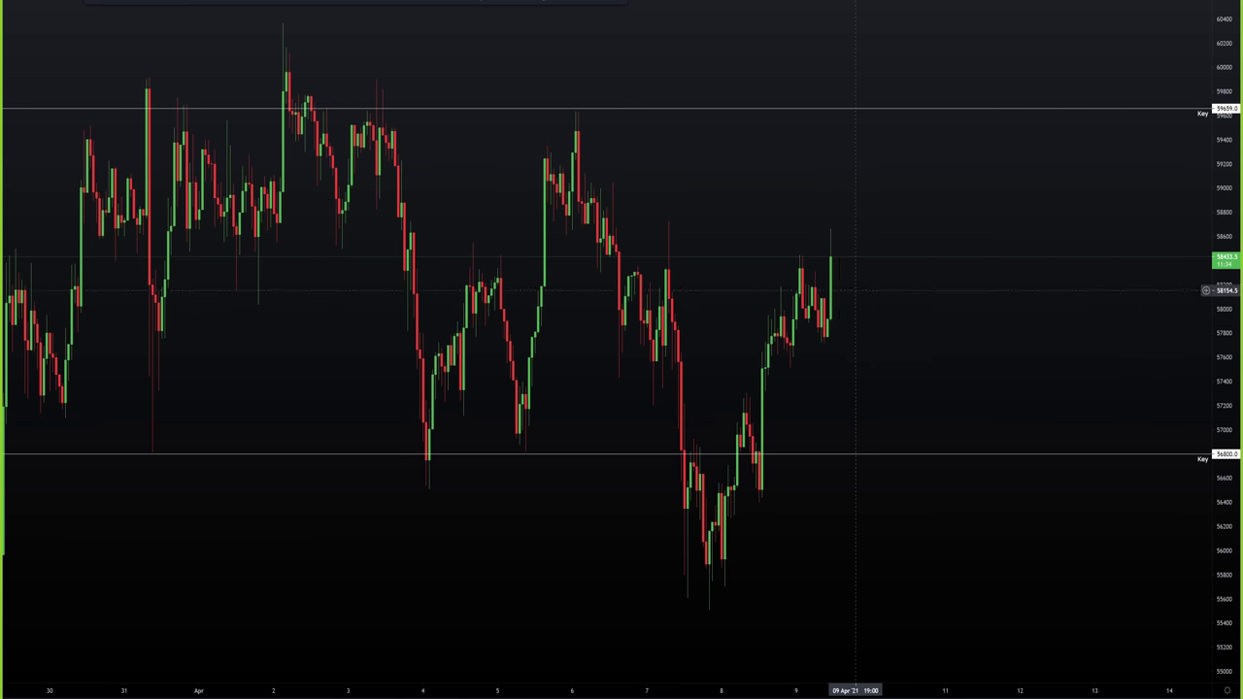
- Draw a price extension from the 25 March low through the 2 April high and the 7 April low
scroll(854, 289, down, 2)
drag(855, 289, 784, 419)
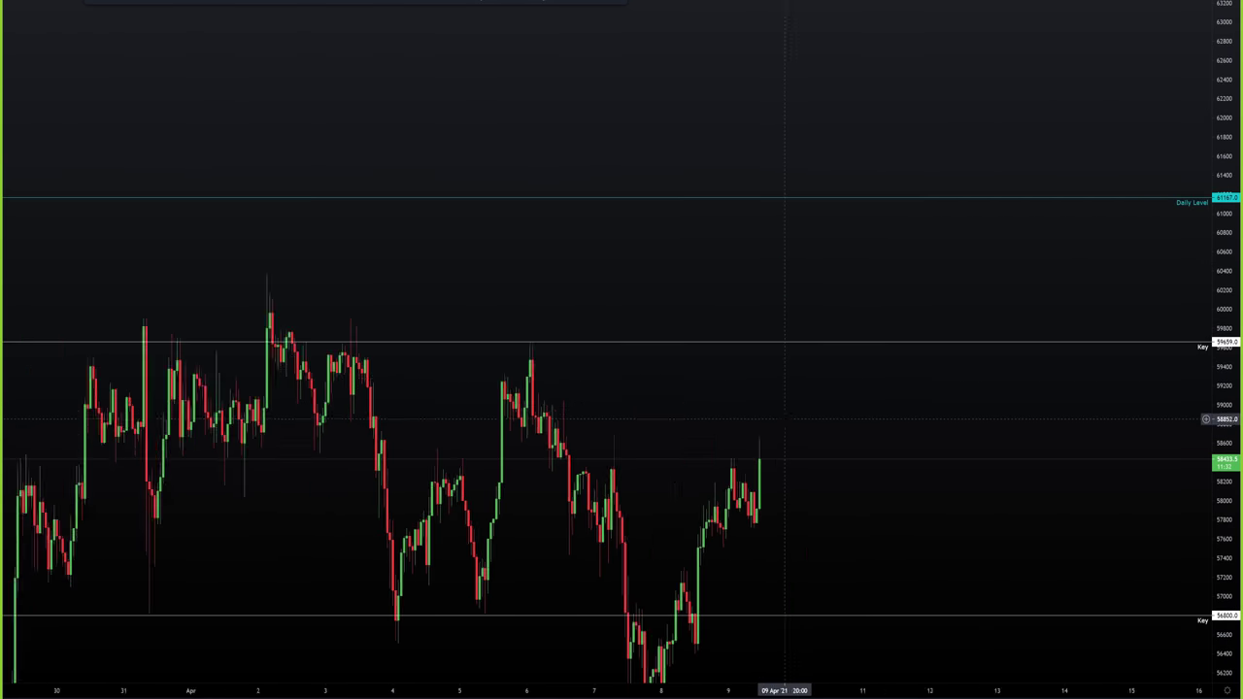
scroll(784, 418, down, 1)
drag(912, 381, 802, 455)
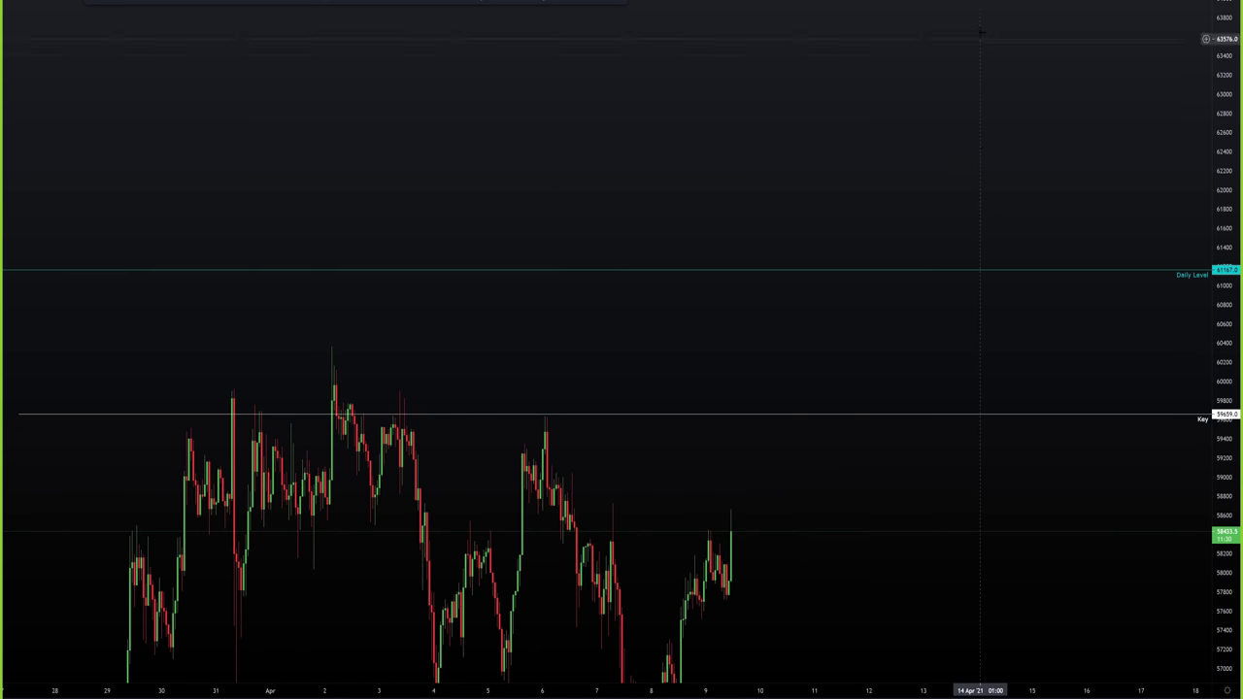
drag(853, 302, 936, 73)
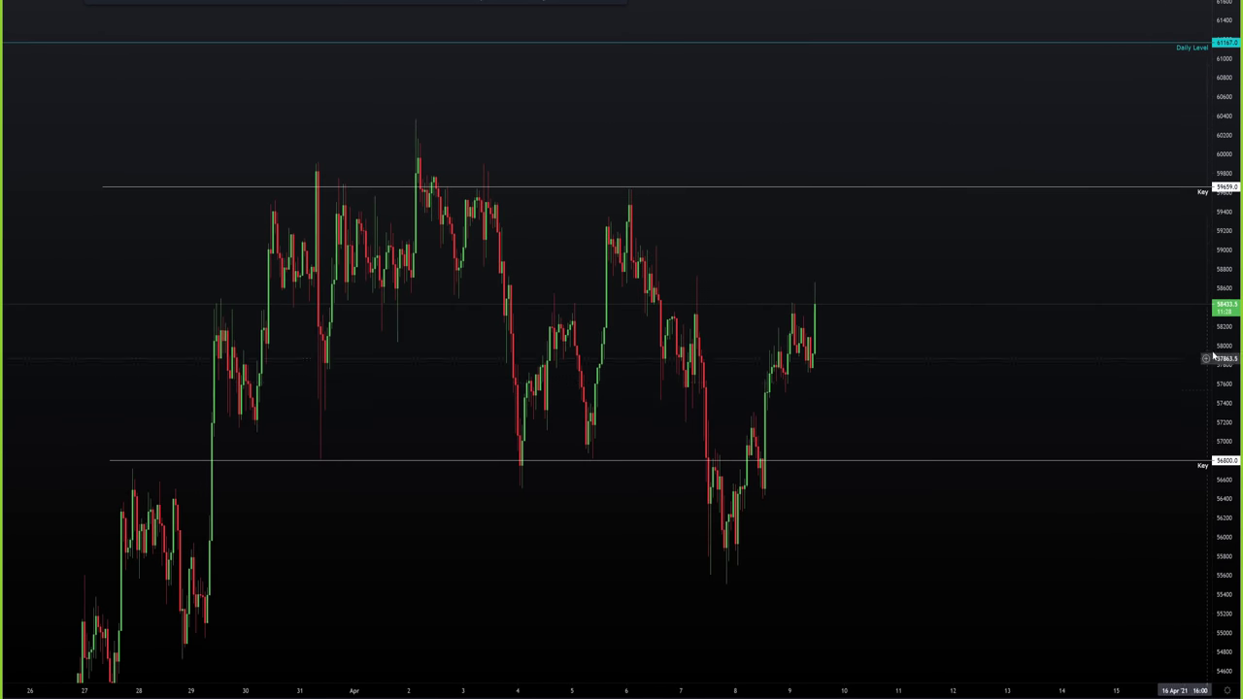
scroll(1214, 357, down, 2)
drag(1068, 363, 1223, 252)
scroll(998, 392, down, 2)
drag(977, 392, 893, 433)
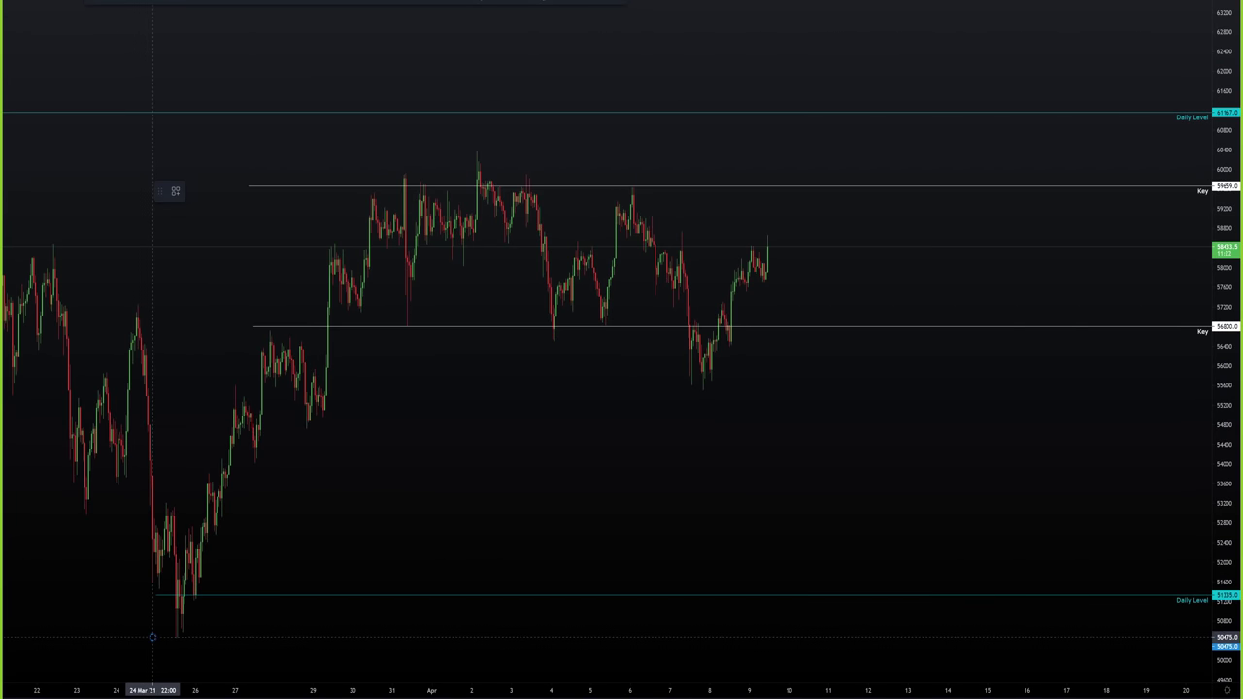
click(376, 150)
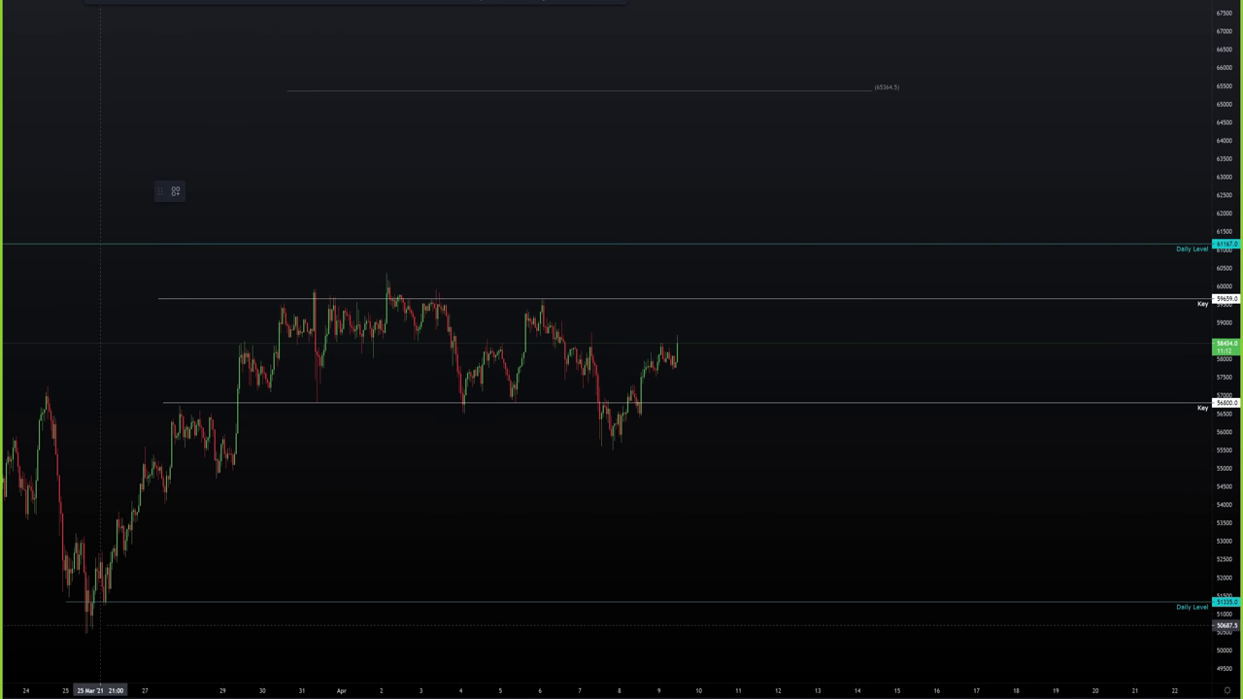
- Brush the swing from the 25 March low up, back down and up to the circled extension target, and delete the sketch
mouse_move(89, 636)
mouse_down()
mouse_move(357, 284)
mouse_move(583, 468)
mouse_move(846, 92)
mouse_move(893, 100)
mouse_move(877, 74)
mouse_move(878, 107)
mouse_up()
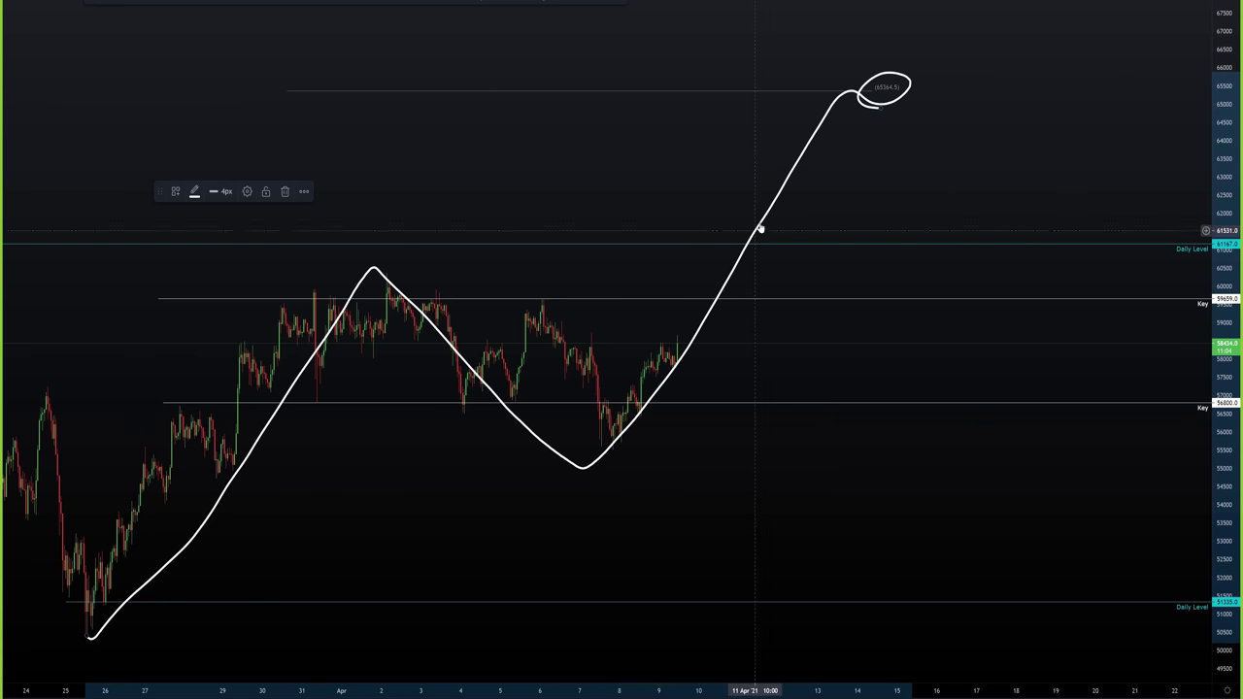
key(Delete)
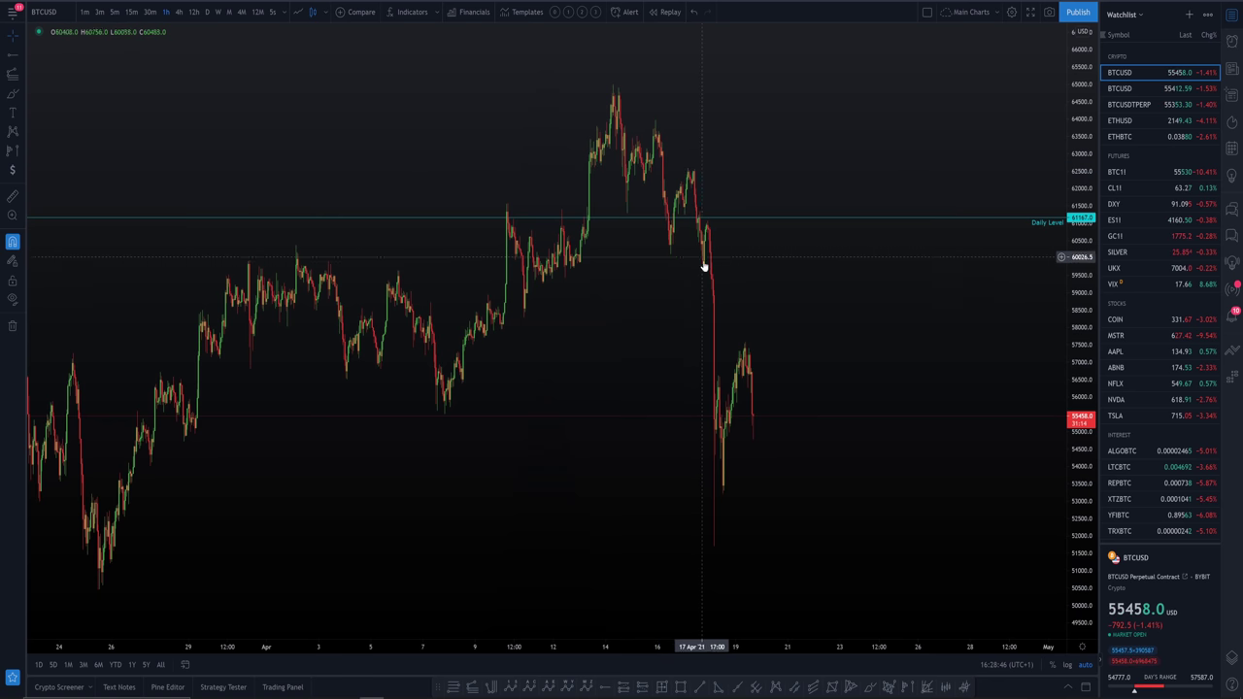
- Examine the BTCUSD hourly chart around the mid-April high and the drop below the 61167 Daily Level
scroll(705, 266, up, 5)
scroll(483, 315, up, 4)
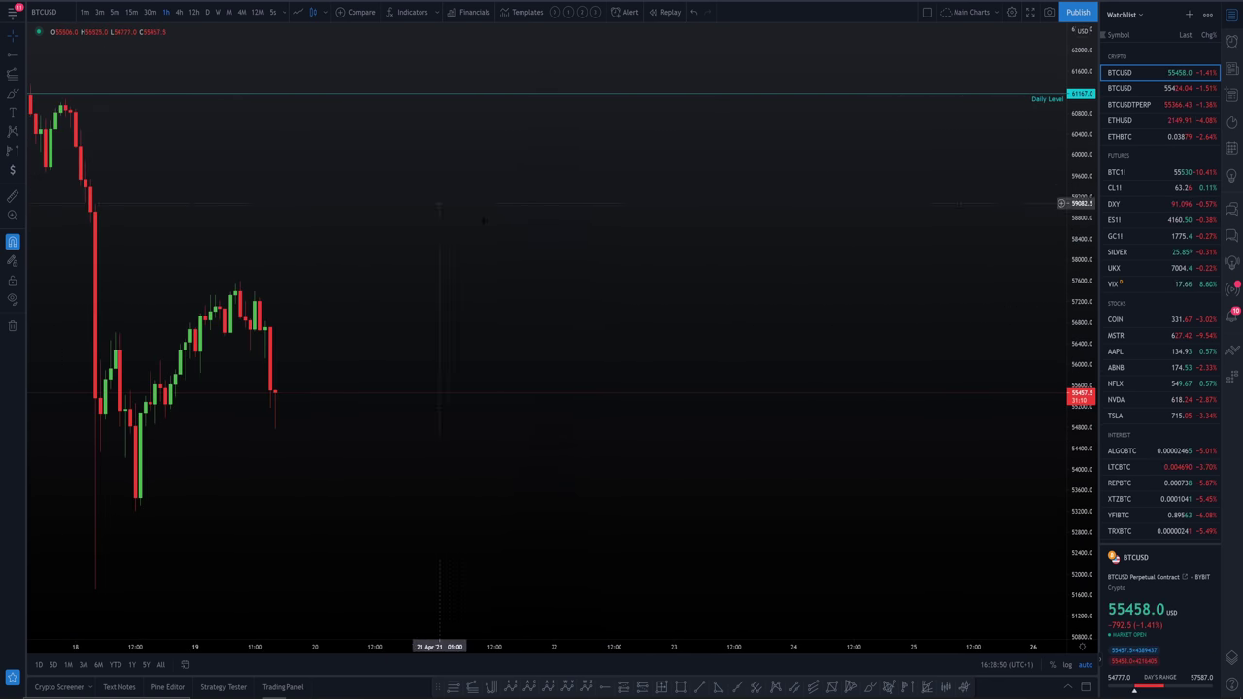
scroll(602, 388, down, 6)
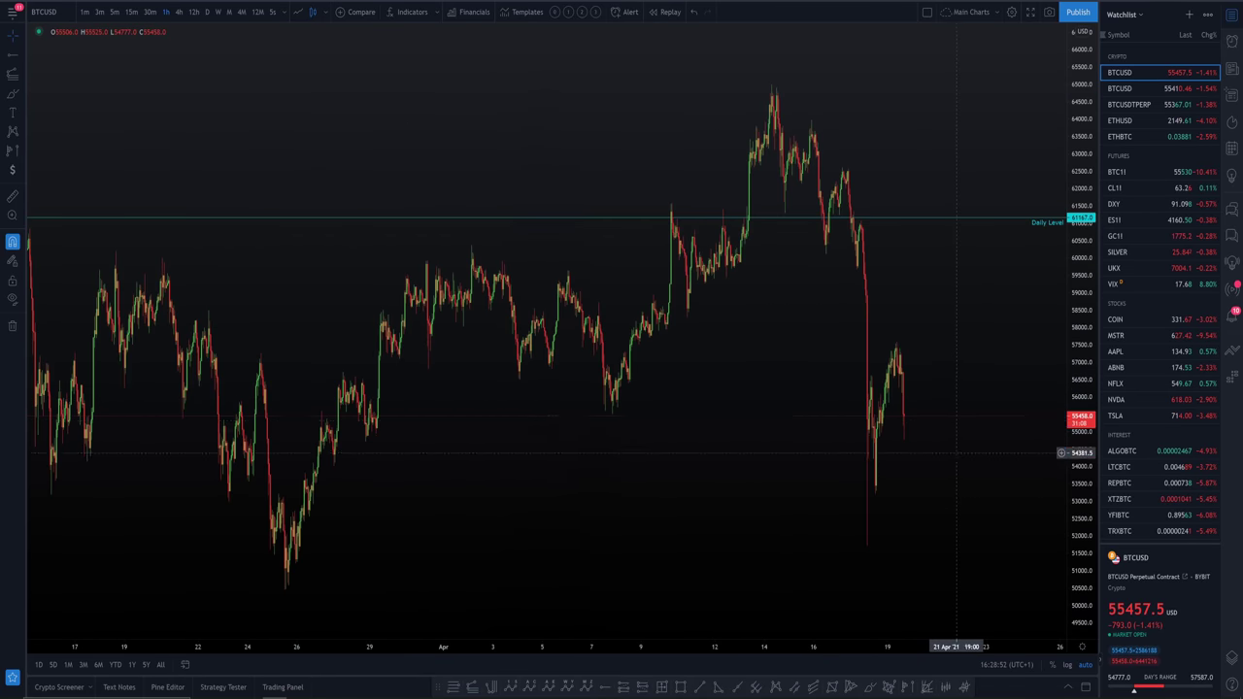
scroll(846, 505, right, 5)
scroll(585, 359, up, 1)
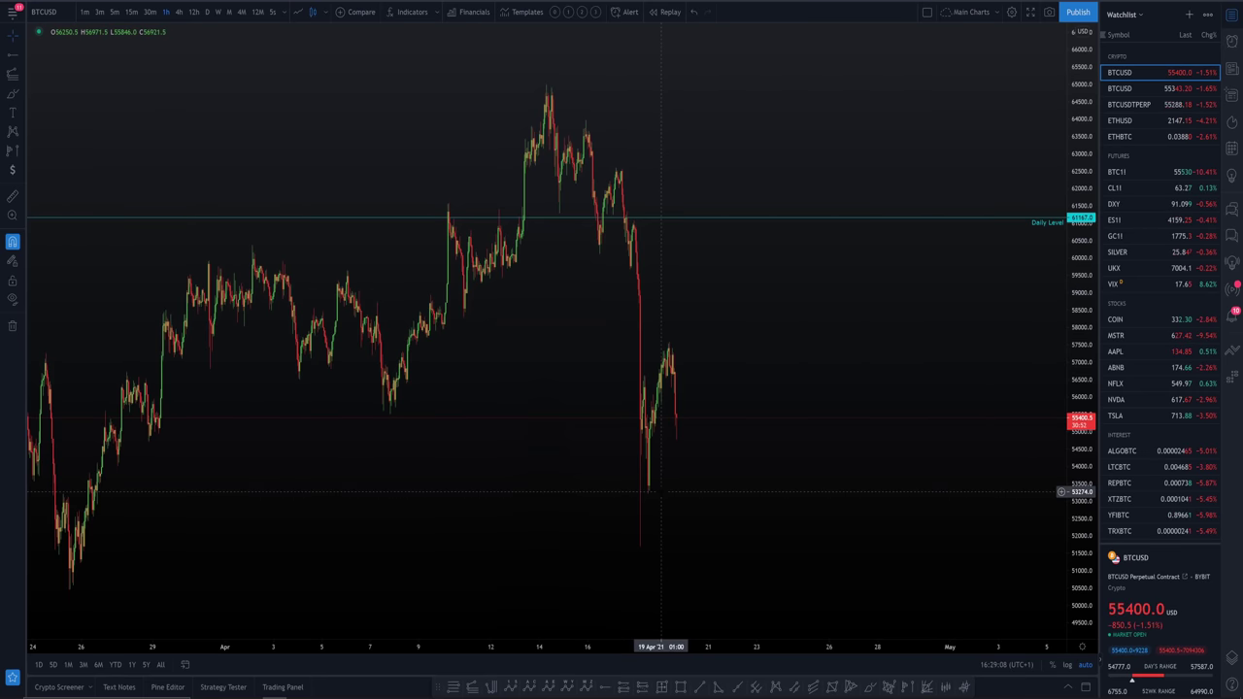
drag(673, 499, 727, 516)
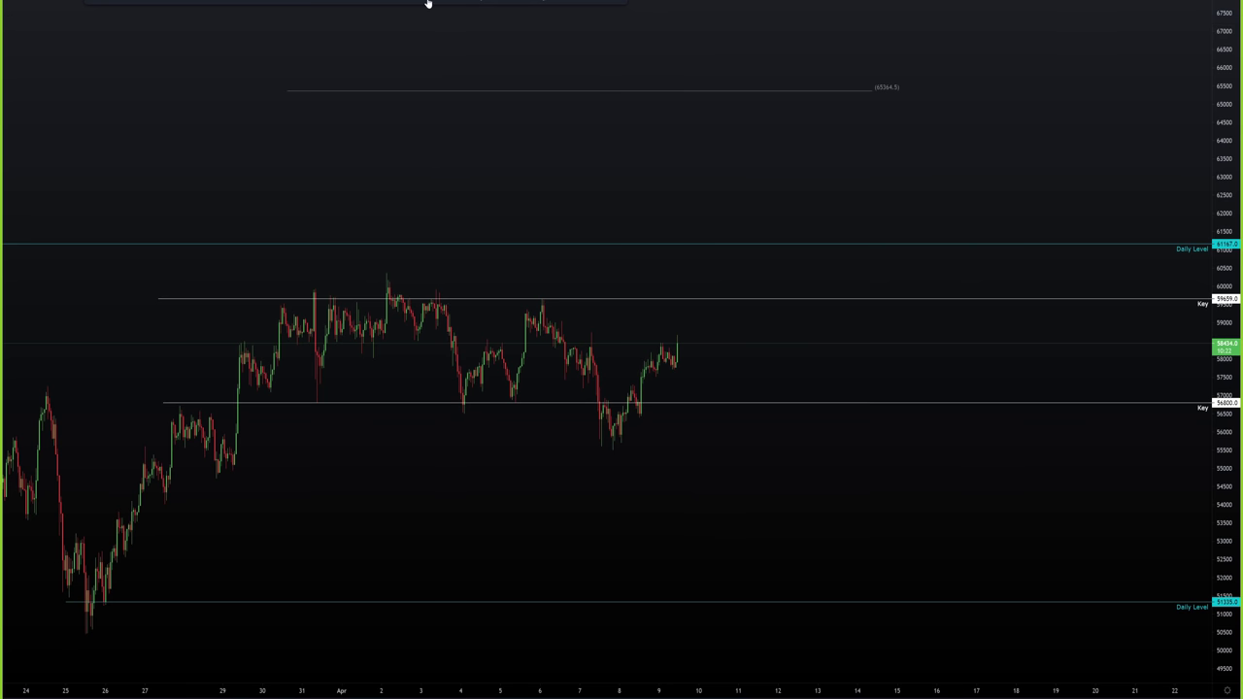
- Mark the 59659 Key level, the area near 63500 and the extension target with short horizontal brush strokes
click(719, 299)
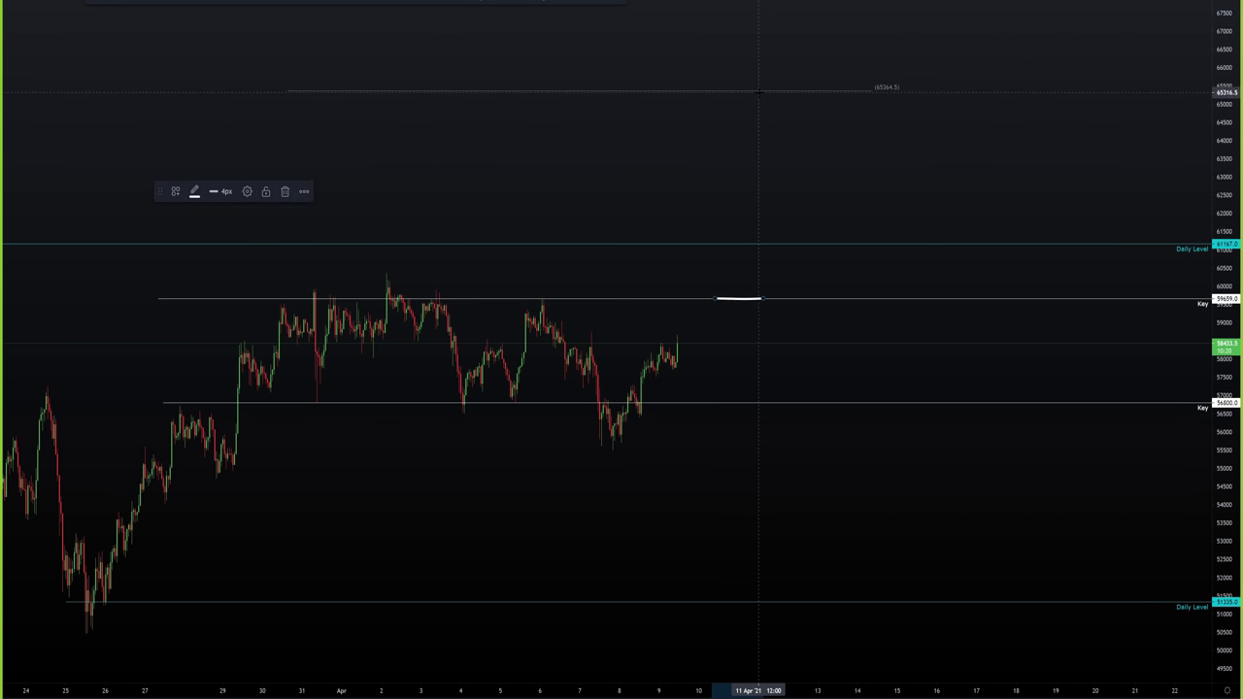
drag(758, 92, 791, 96)
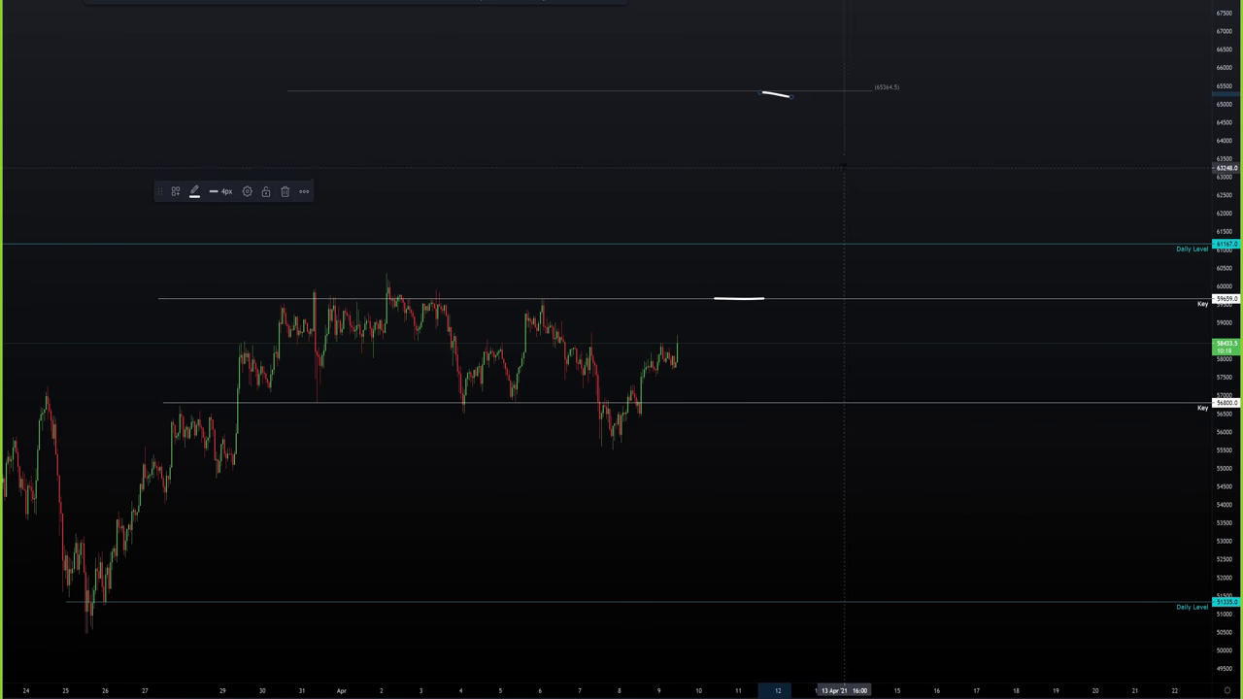
drag(772, 161, 901, 157)
drag(796, 95, 874, 93)
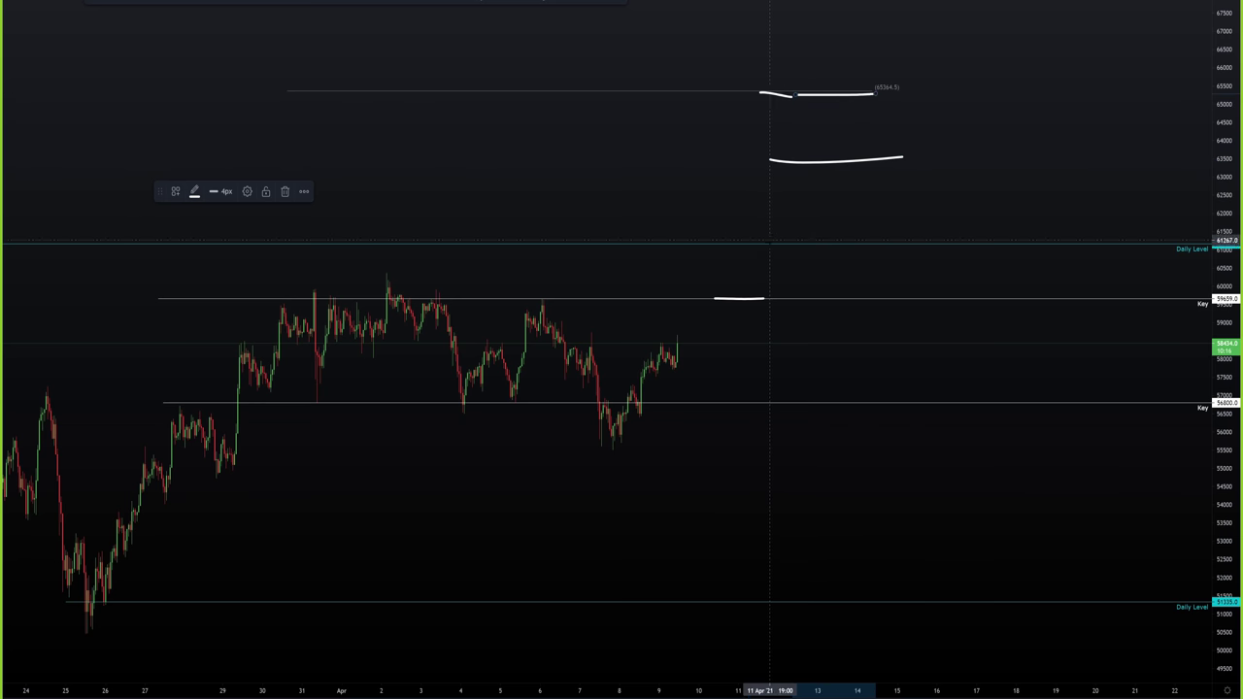
- Undo the brush strokes marking the price levels
key(ctrl+z)
key(ctrl+z)
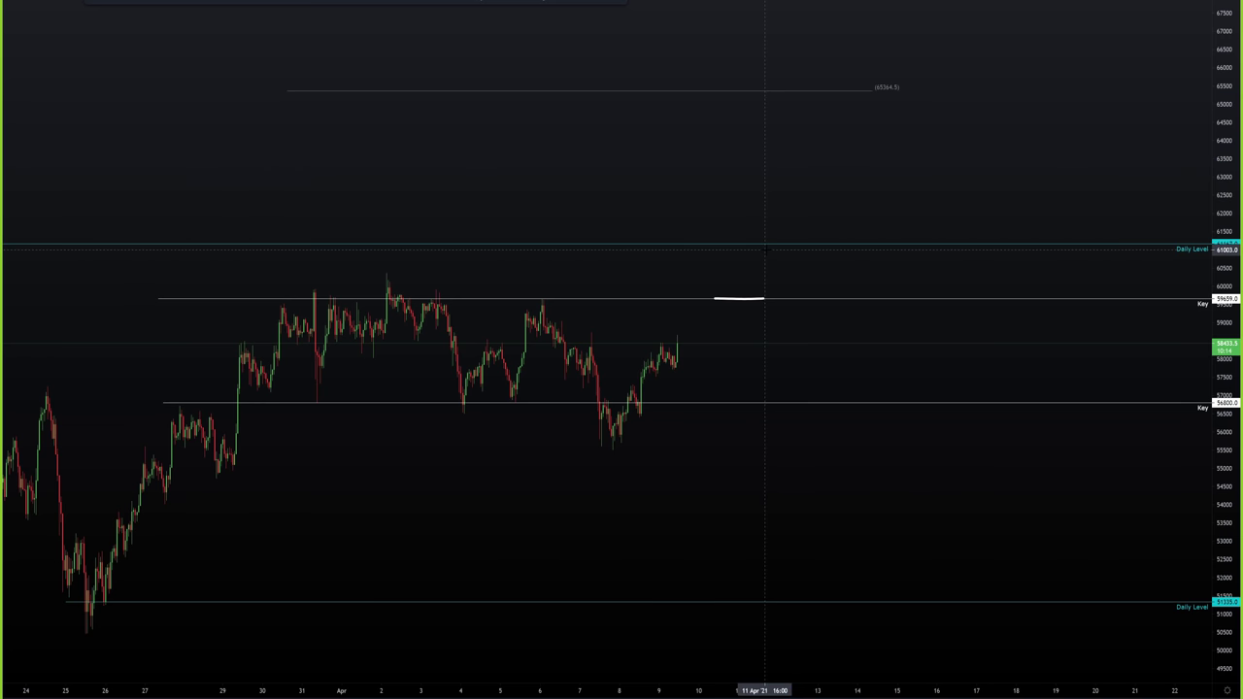
key(ctrl+z)
- Circle the 25 to 31 March rally with the brush and undo the loop
mouse_move(112, 590)
mouse_down()
mouse_move(340, 291)
mouse_move(152, 448)
mouse_move(73, 587)
mouse_move(82, 609)
mouse_move(142, 568)
mouse_up()
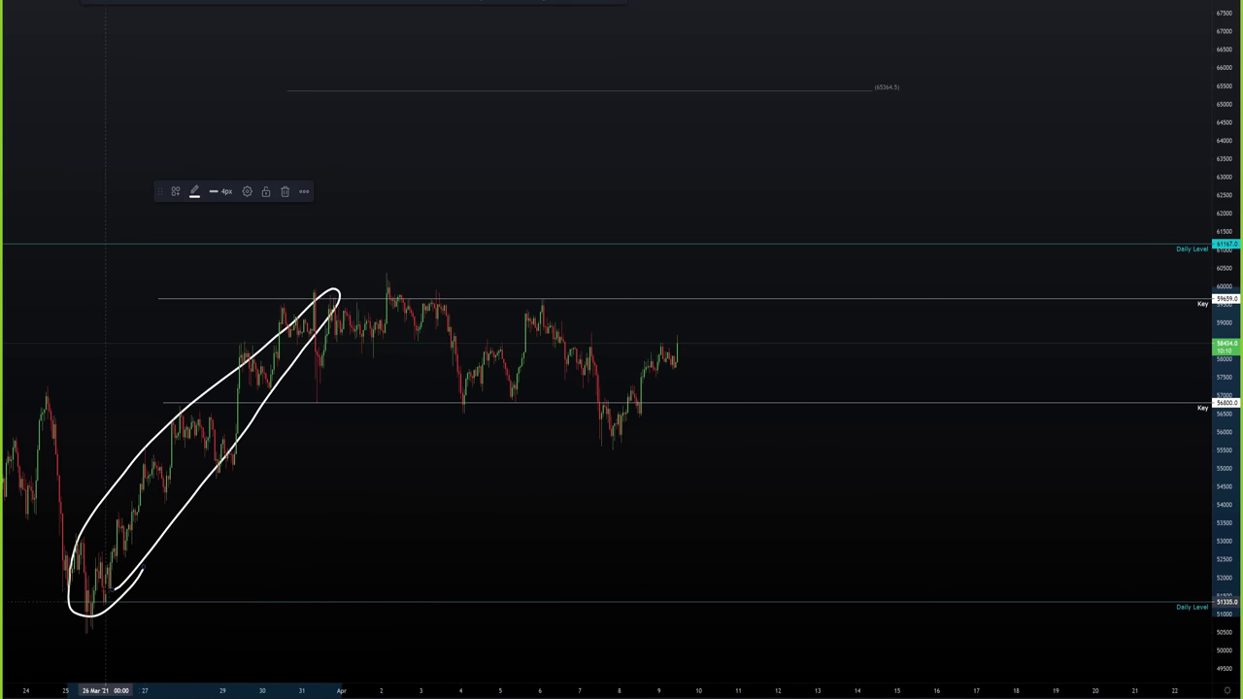
key(ctrl+z)
- Measure the price and time range of the rally from the late-March low to the 31 March high
drag(109, 620, 304, 291)
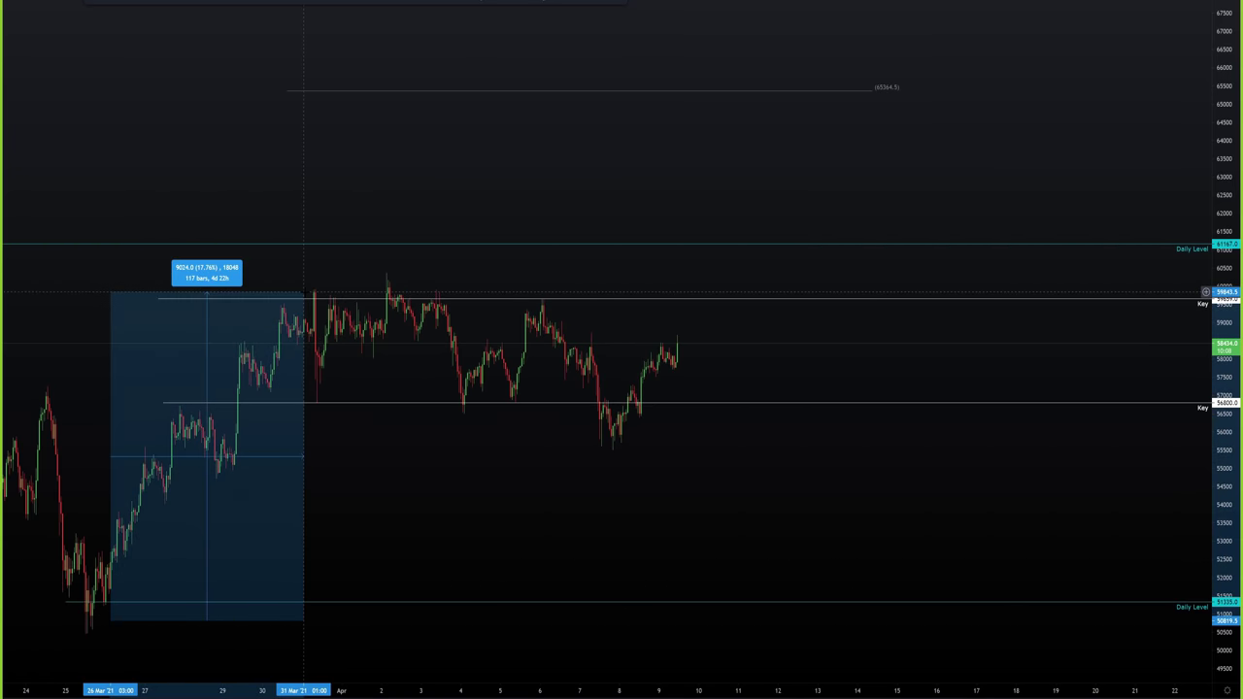
click(306, 289)
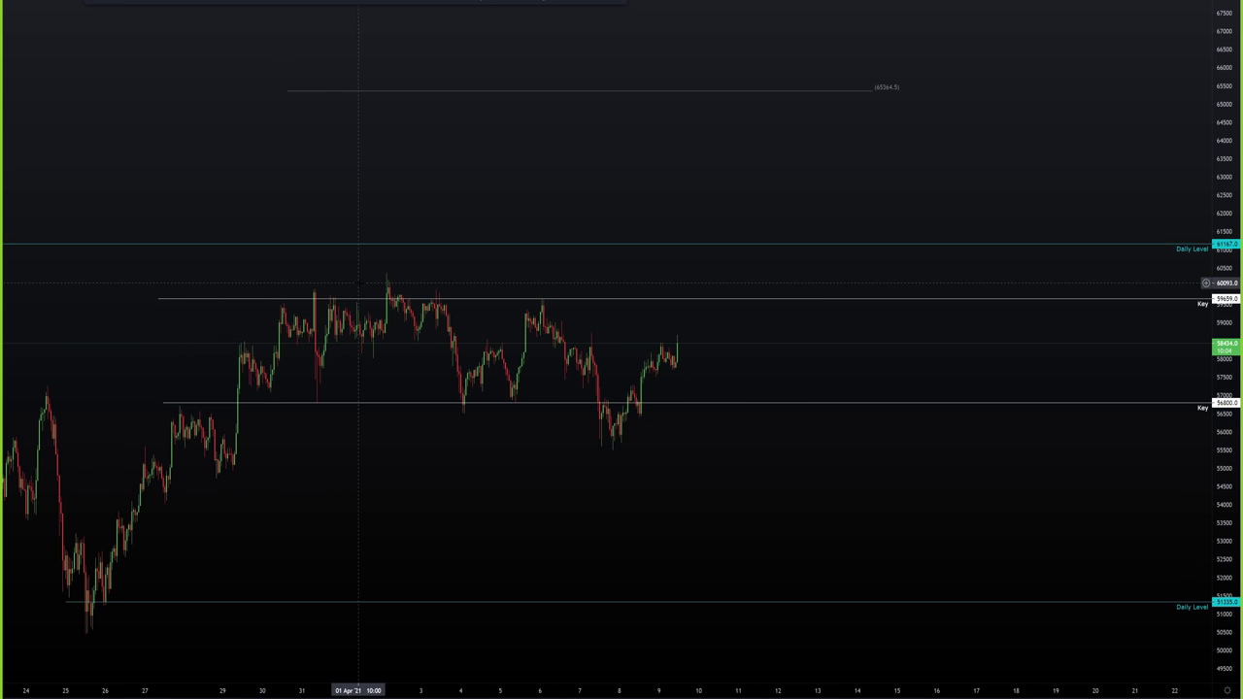
scroll(544, 296, down, 2)
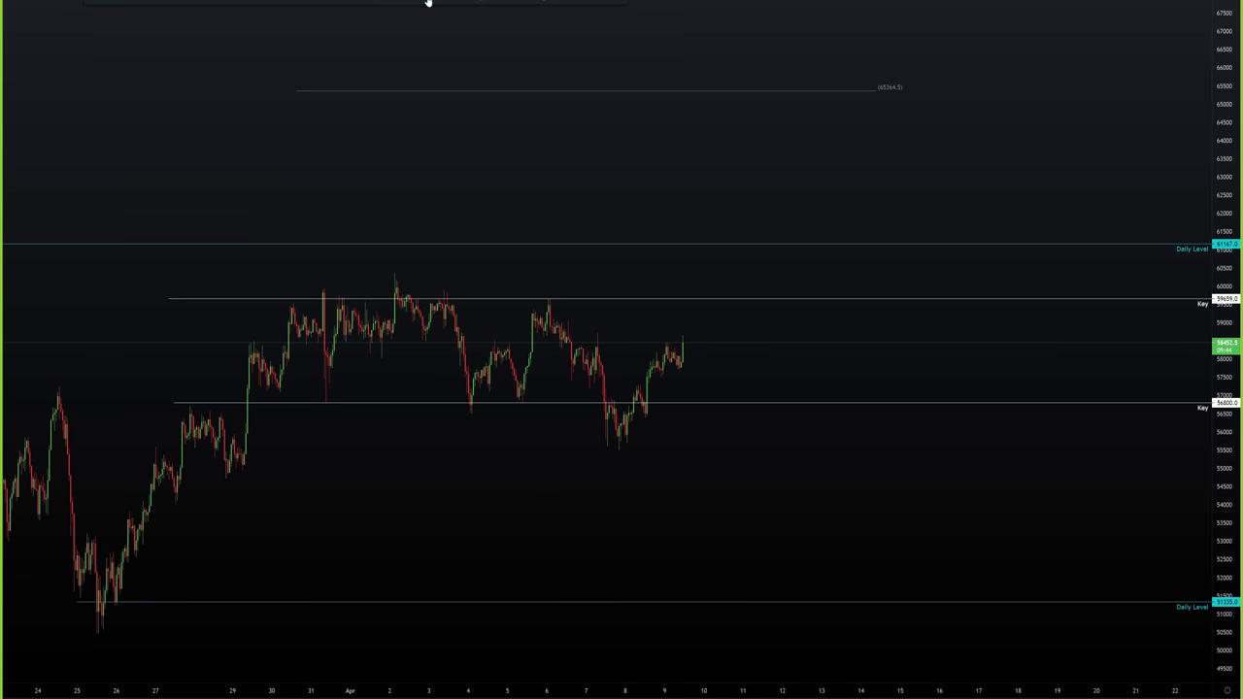
- Brush a circle around the 25 to 26 March lows and mark the 31 March, 4 April and 7 to 8 April lows near the 56800 Key level
mouse_move(85, 534)
mouse_down()
mouse_move(141, 534)
mouse_move(121, 524)
mouse_up()
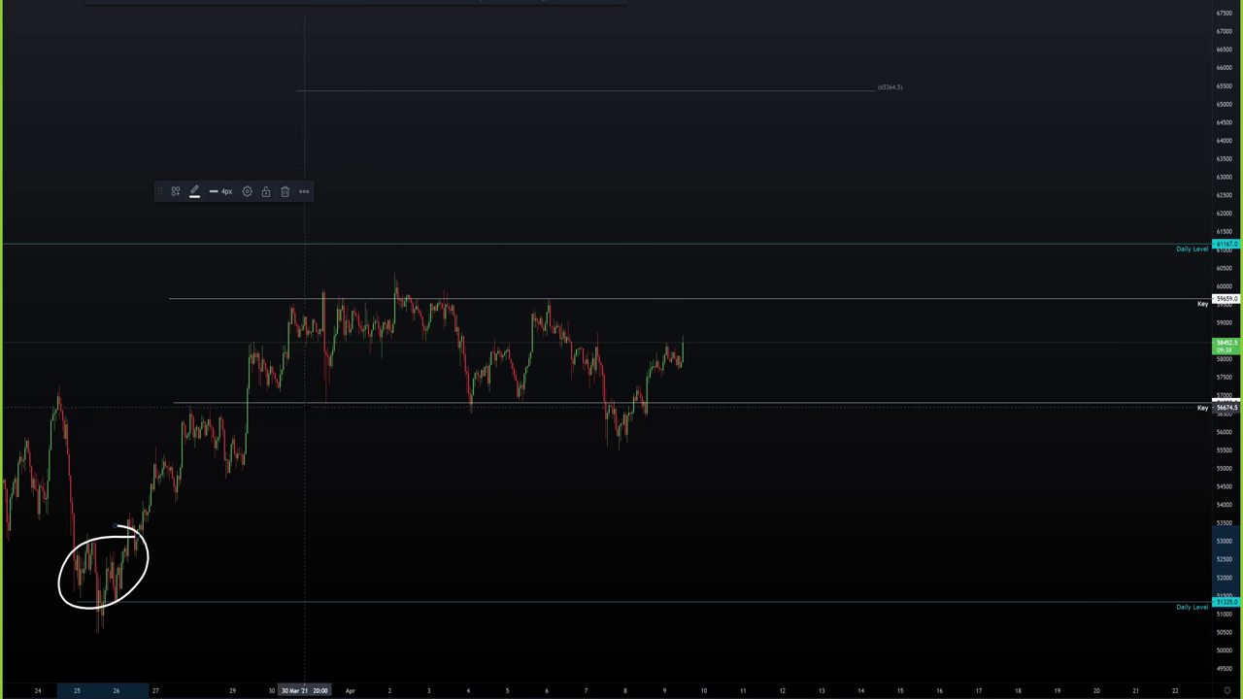
drag(319, 400, 352, 405)
mouse_move(463, 408)
mouse_down()
mouse_move(488, 403)
mouse_move(464, 399)
mouse_up()
mouse_move(596, 407)
mouse_down()
mouse_move(610, 450)
mouse_move(647, 408)
mouse_up()
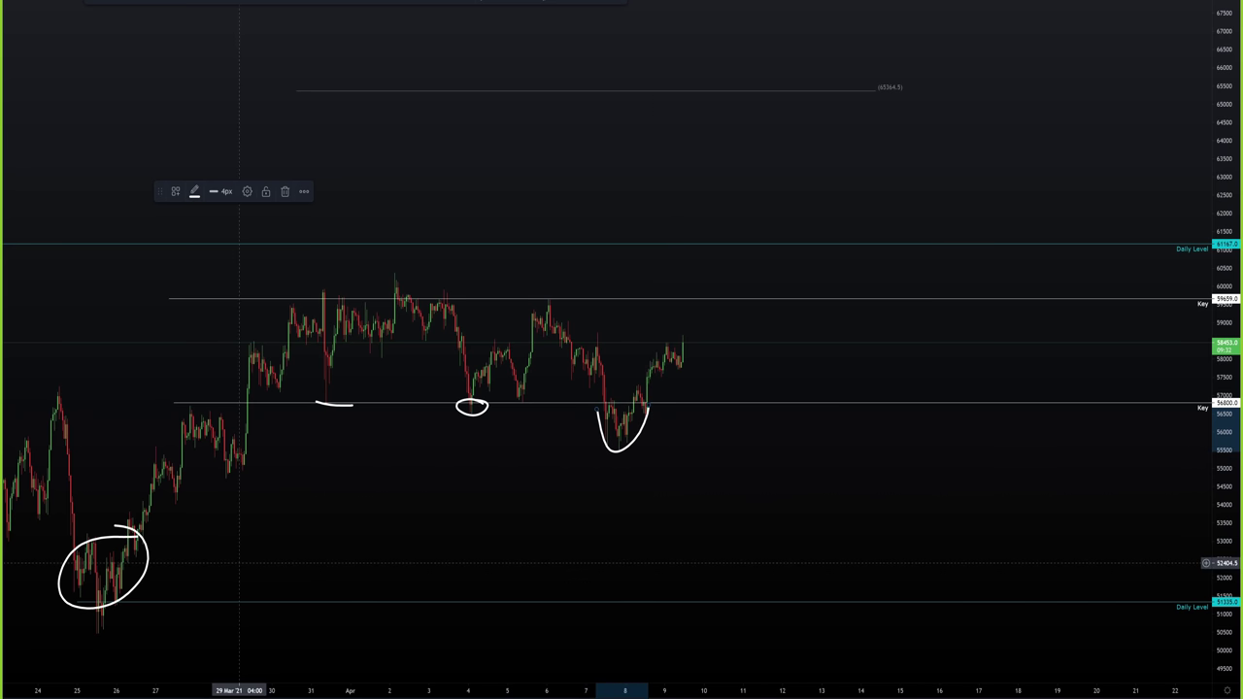
- Delete the brush circle around the late-March lows and the curve under the 7 to 8 April lows
mouse_move(146, 552)
mouse_down()
mouse_move(442, 311)
mouse_move(143, 550)
mouse_move(389, 369)
mouse_move(492, 316)
mouse_move(601, 365)
mouse_move(518, 327)
mouse_move(735, 506)
mouse_move(500, 345)
mouse_up()
key(Delete)
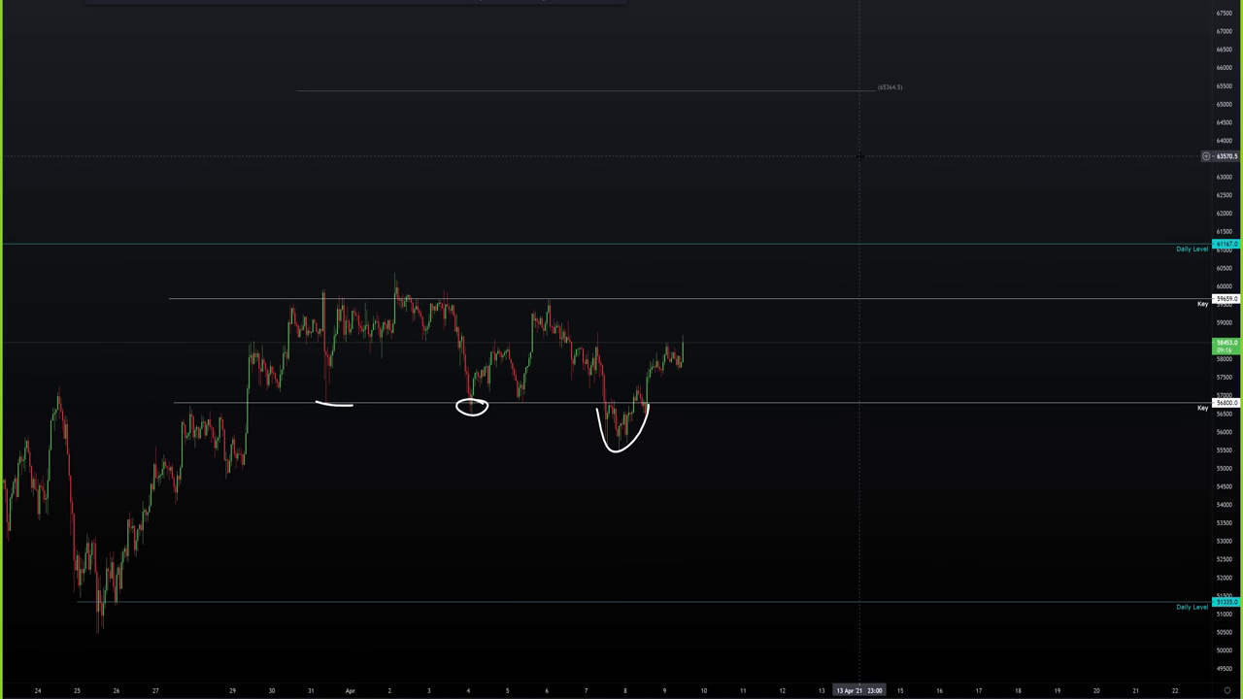
click(643, 428)
drag(643, 428, 649, 433)
key(Delete)
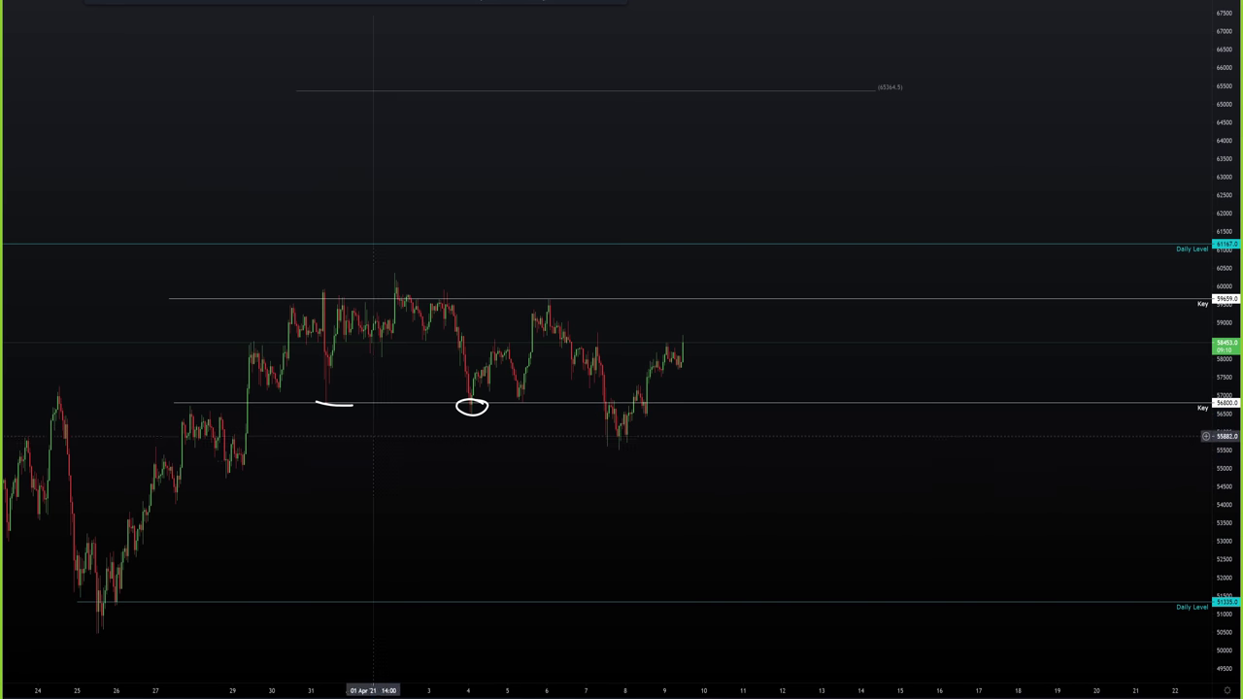
- Delete the remaining brush marks at the 4 April and 31 March lows on the 56800 Key level
scroll(444, 320, up, 1)
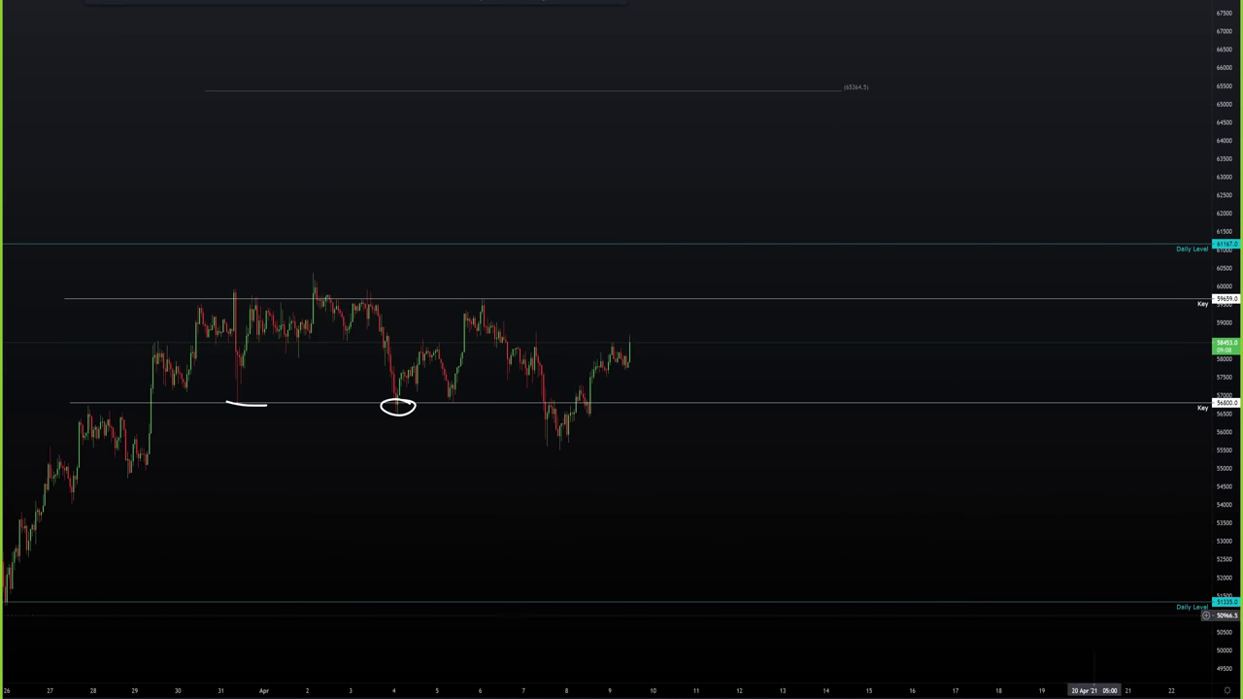
key(alt+r)
scroll(853, 558, up, 1)
drag(608, 505, 866, 505)
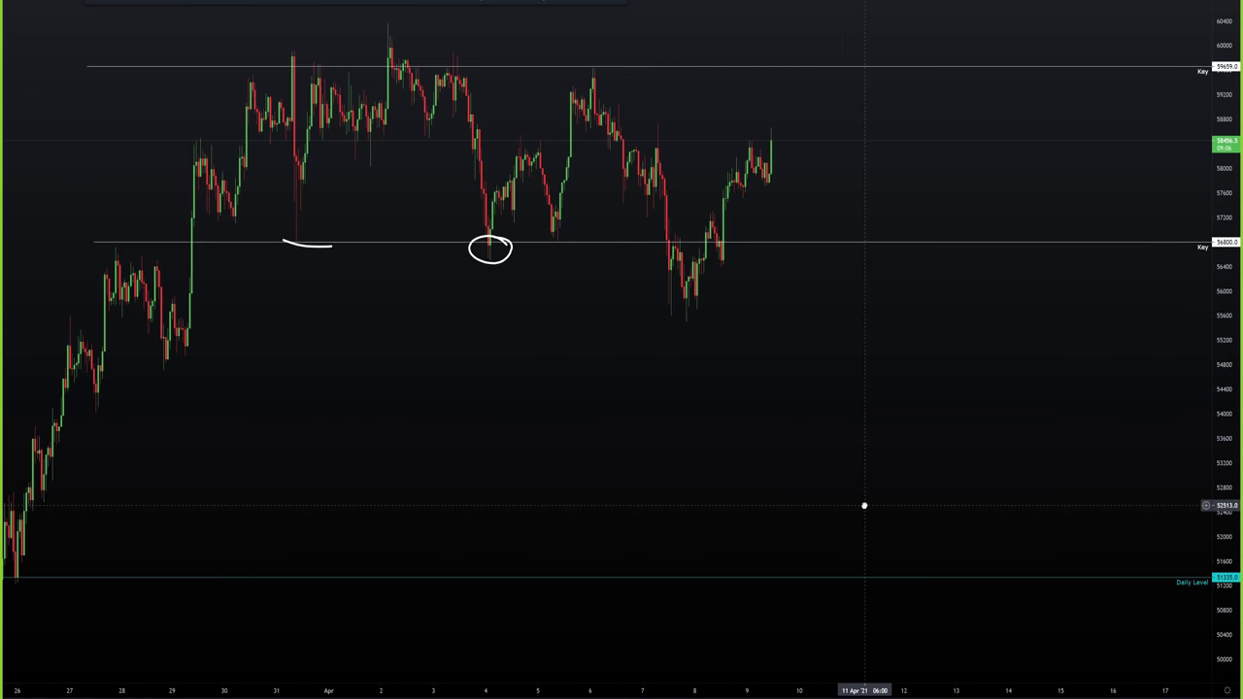
scroll(865, 505, up, 1)
drag(1225, 253, 1226, 320)
drag(946, 427, 946, 469)
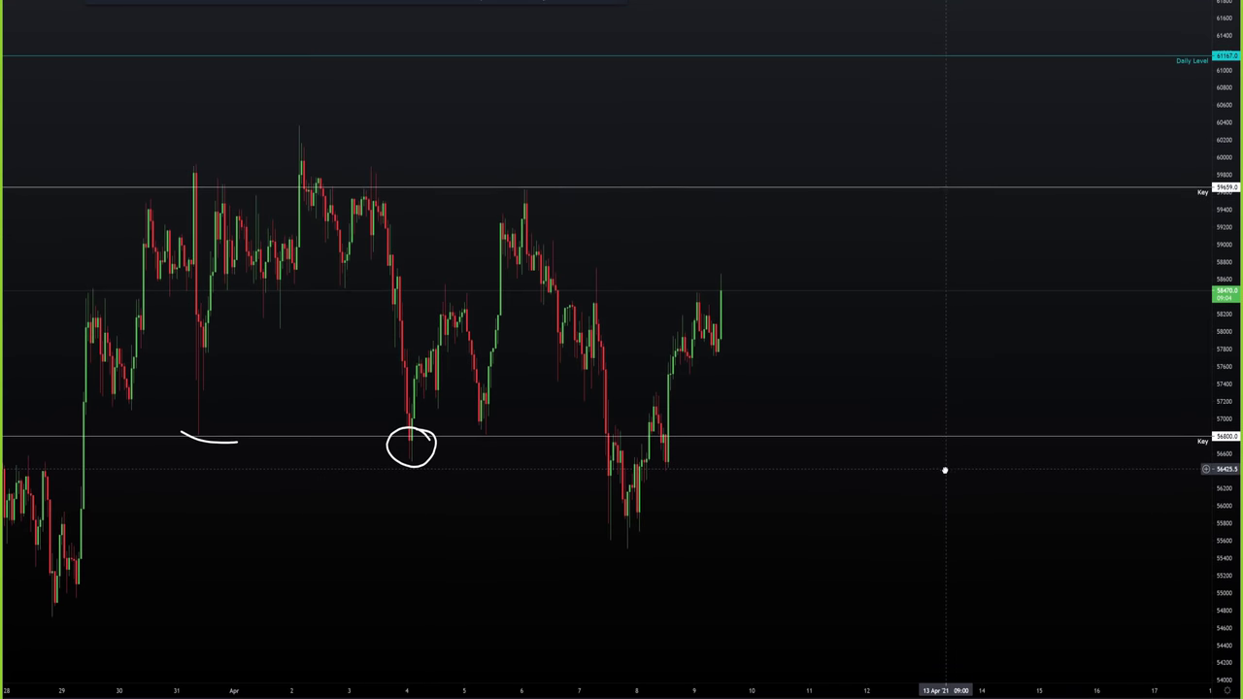
click(422, 473)
key(Delete)
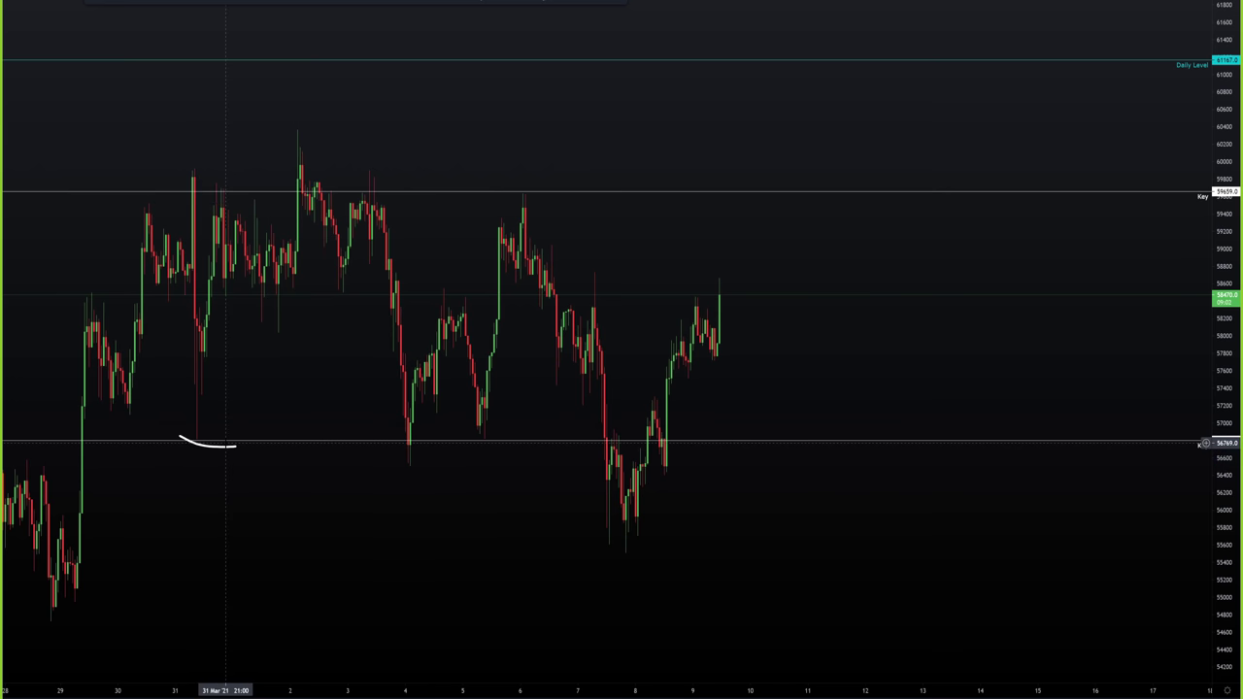
click(222, 447)
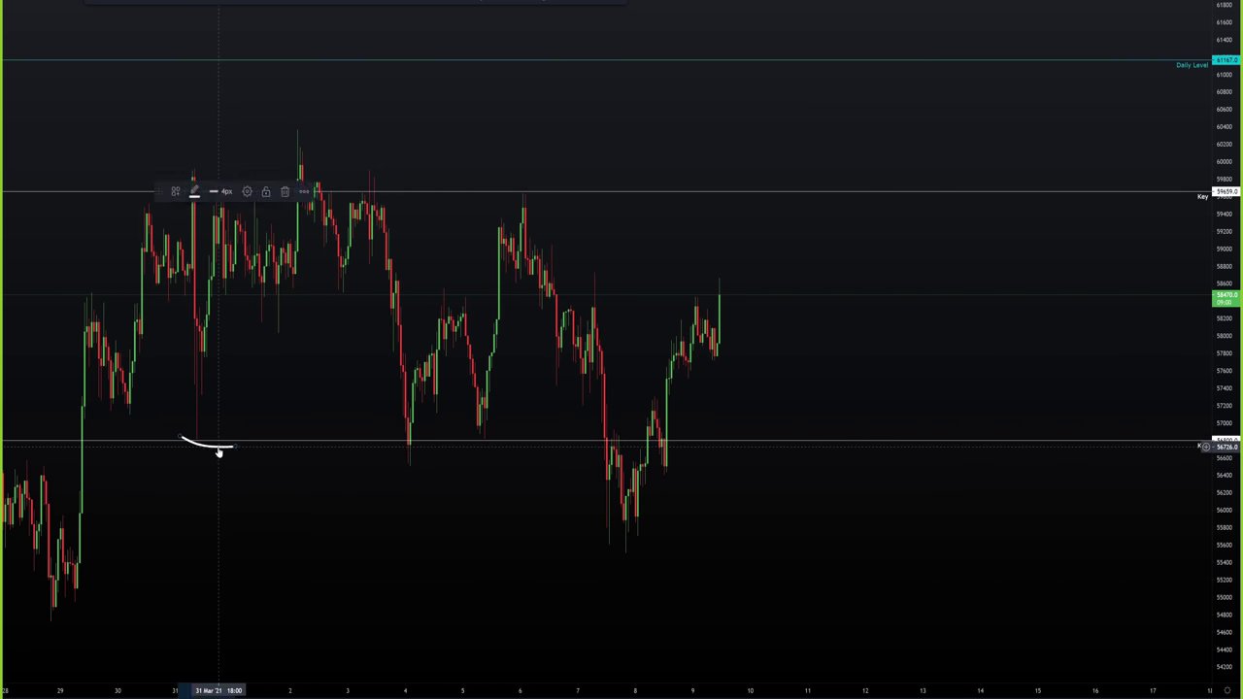
key(Delete)
- Brush a vertical stroke upward from the current price to about 62300 and delete it
scroll(951, 350, up, 2)
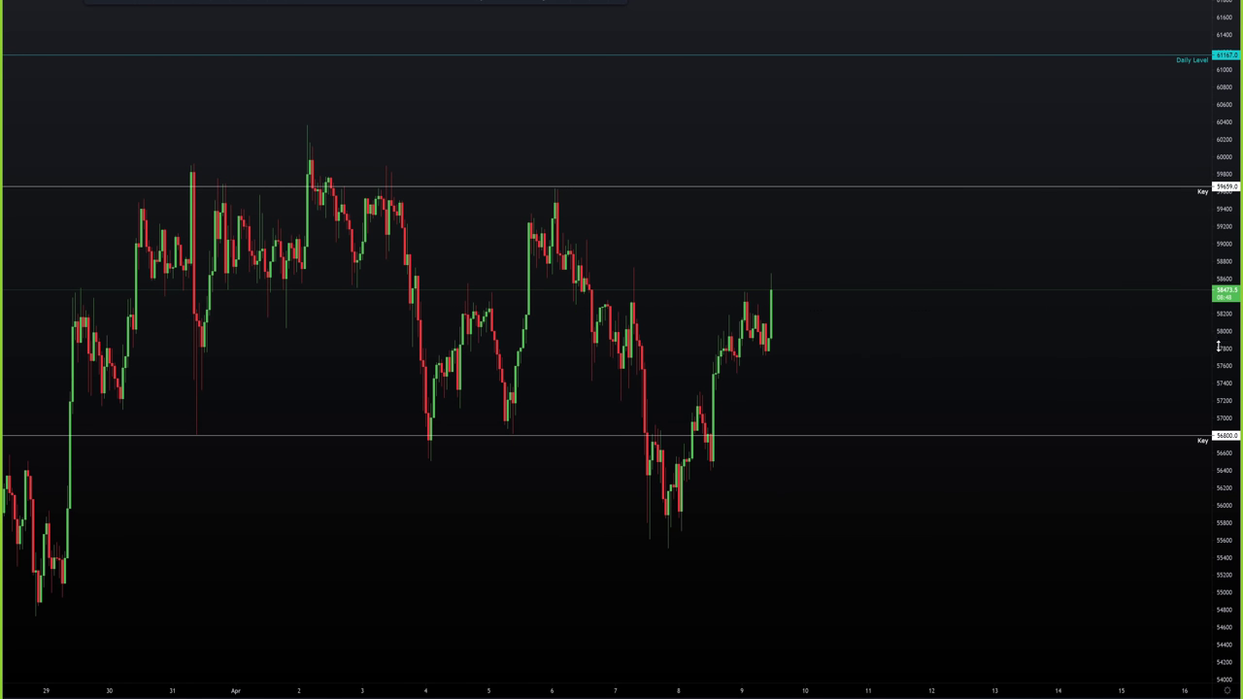
drag(968, 344, 993, 457)
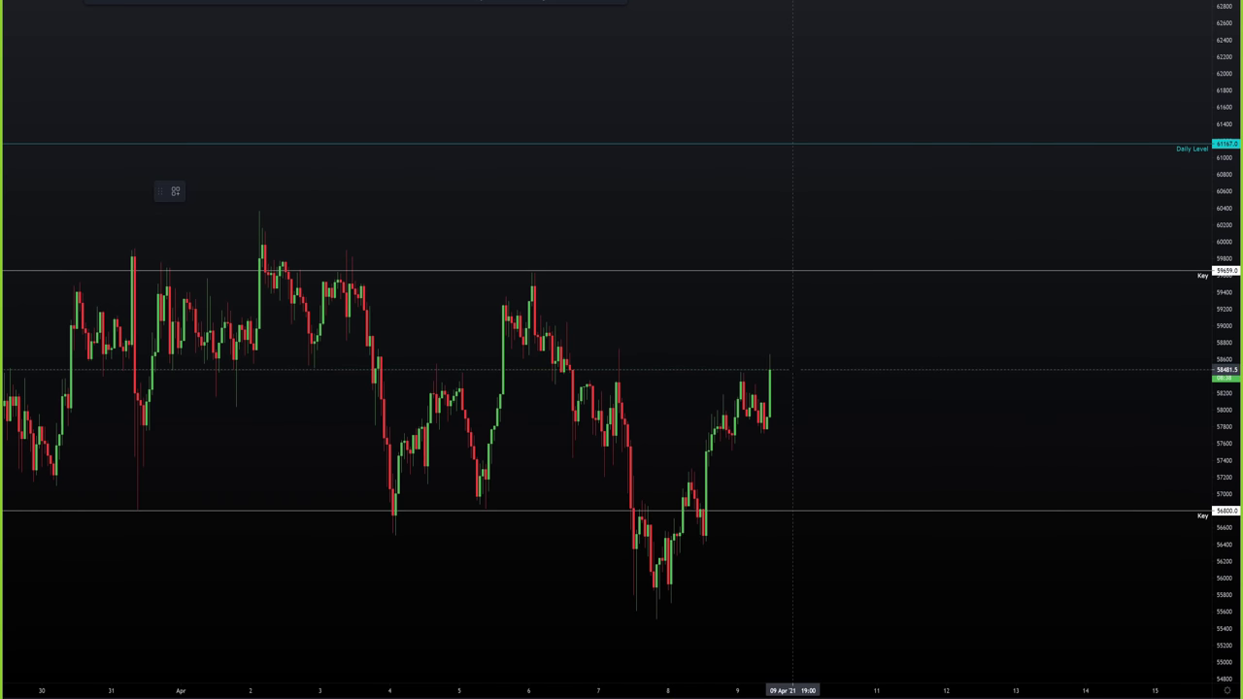
drag(794, 365, 804, 48)
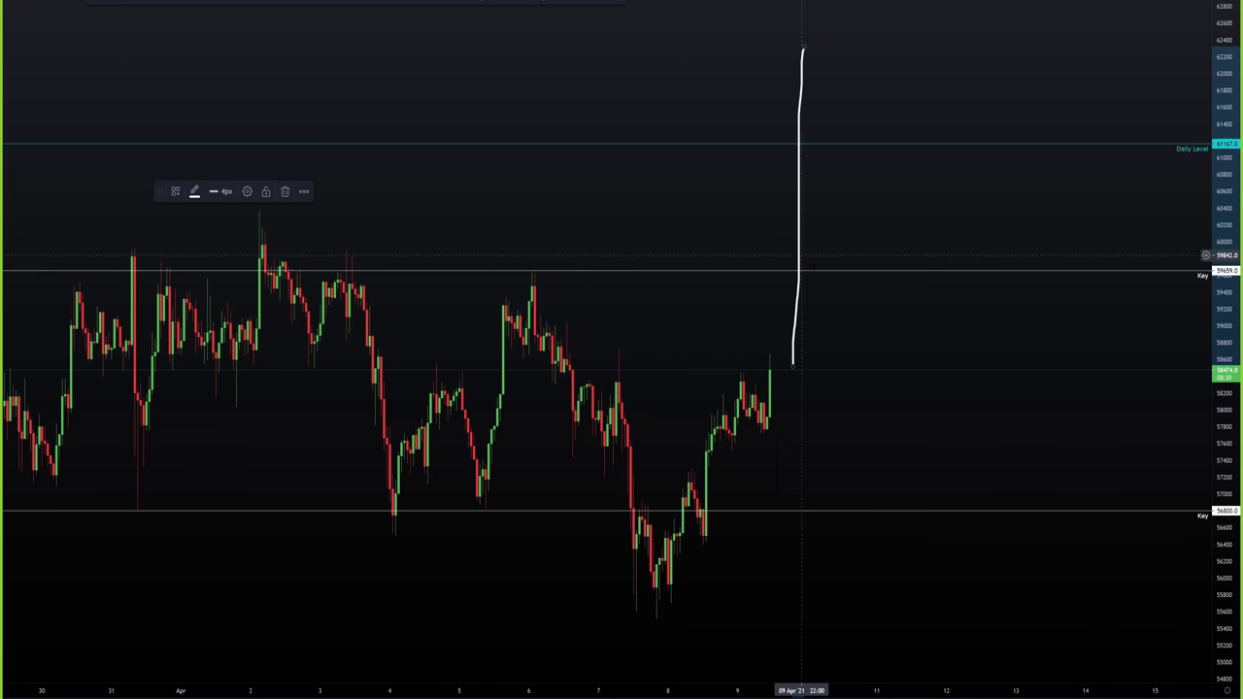
key(Delete)
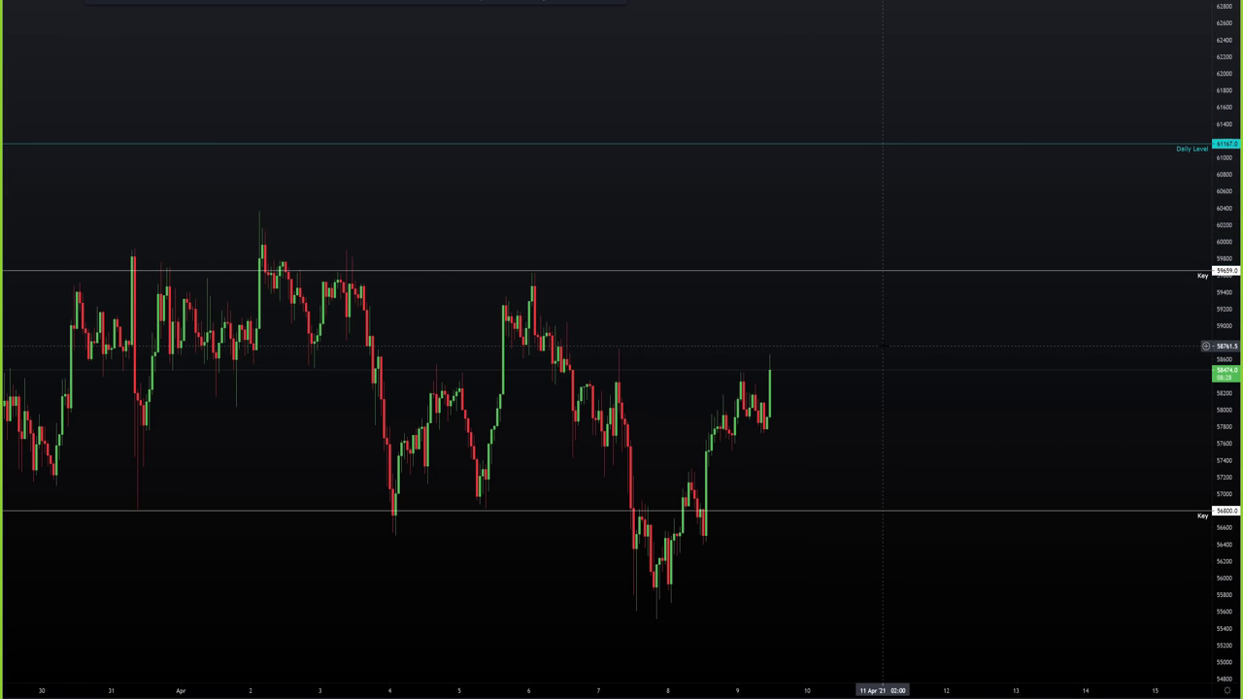
- Circle the 6 April high at the 59659 Key level and the 7 April break of the 56800 Key level with the brush
scroll(988, 330, up, 3)
drag(988, 330, 985, 337)
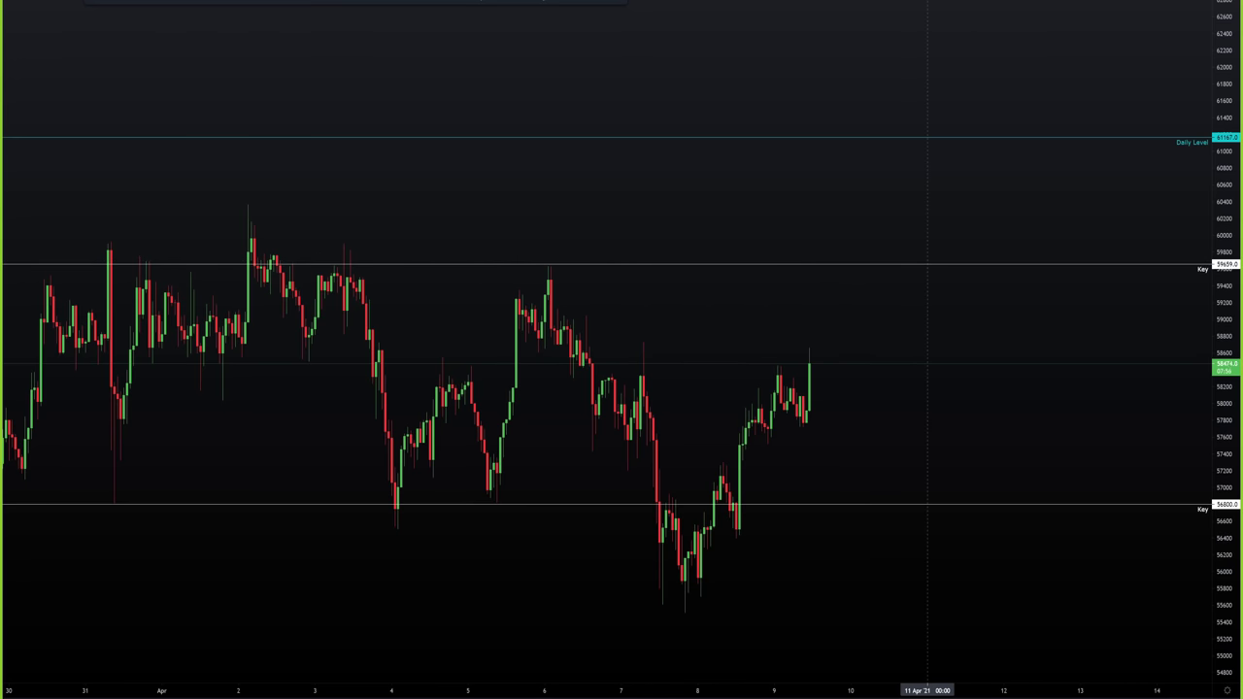
drag(1220, 653, 1218, 544)
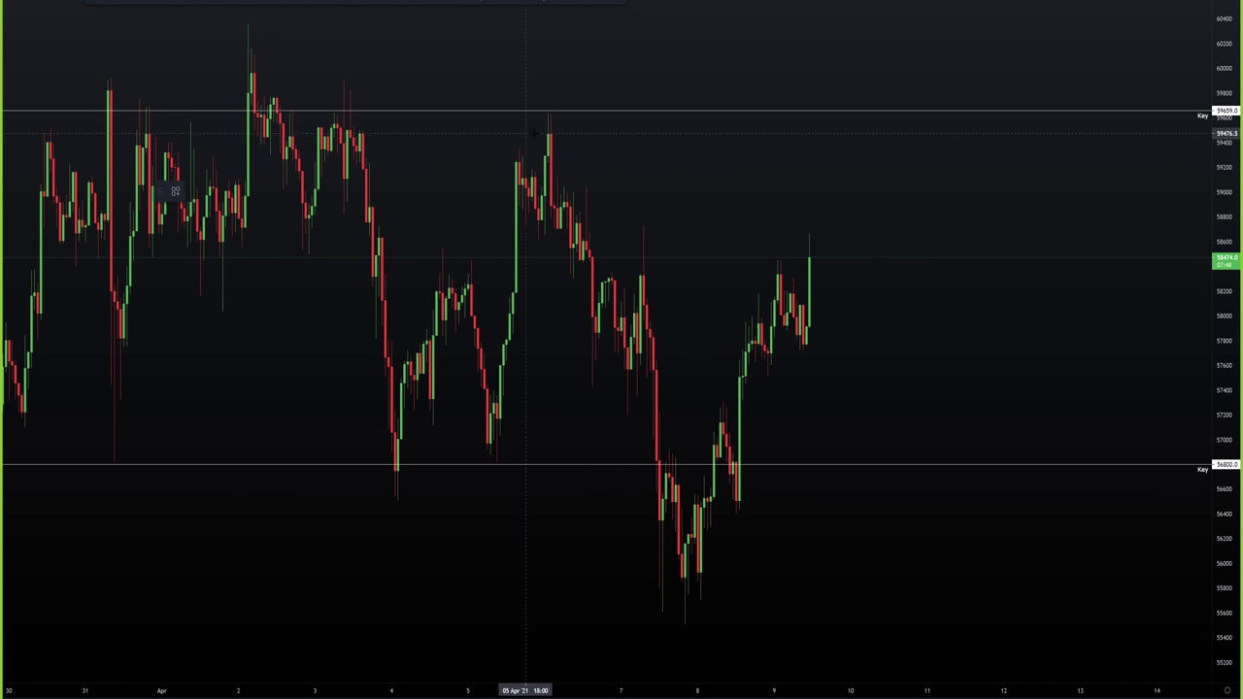
drag(536, 89, 550, 125)
drag(660, 460, 639, 454)
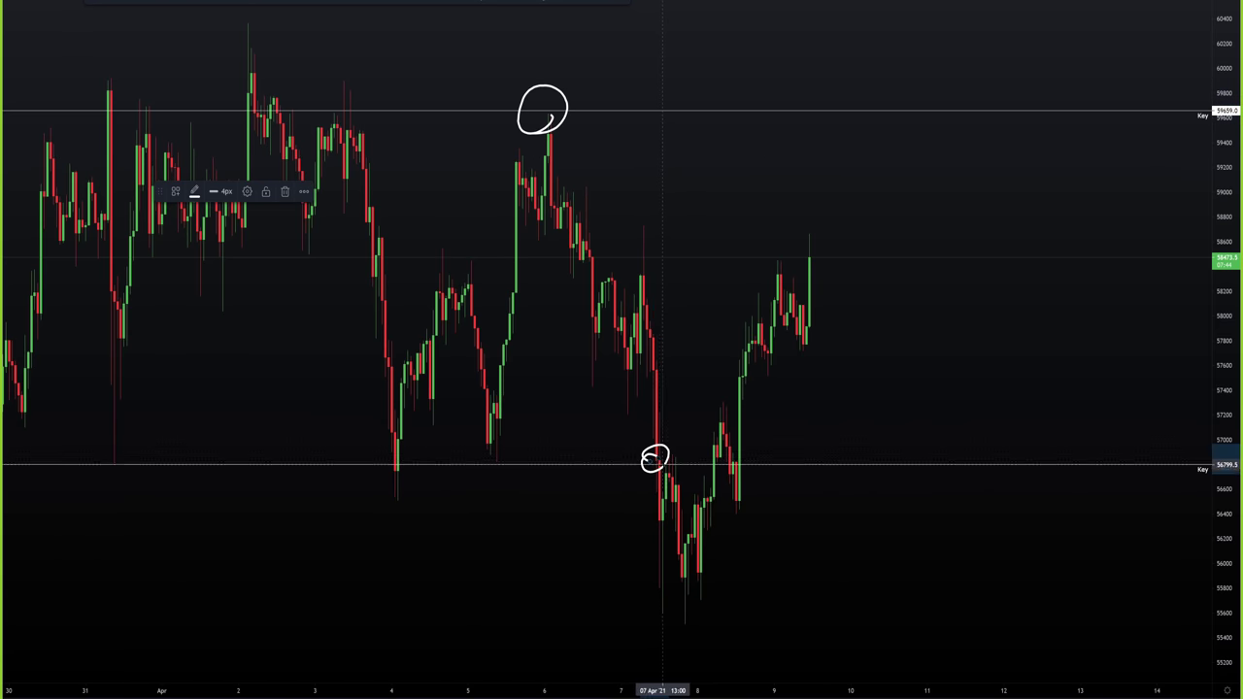
- Delete both brush circles at the 56800 and 59659 Key levels
click(666, 452)
mouse_move(662, 445)
mouse_down()
mouse_move(644, 404)
mouse_move(677, 572)
mouse_move(749, 442)
mouse_move(734, 449)
mouse_up()
key(Delete)
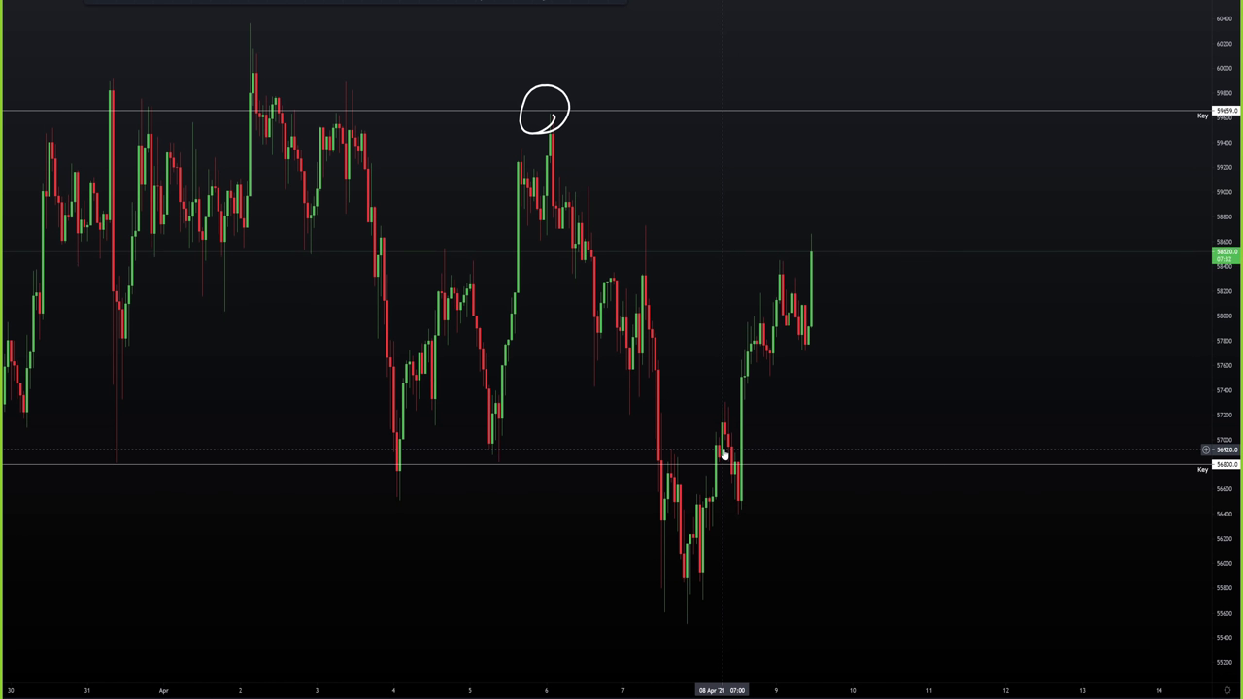
click(563, 95)
key(Delete)
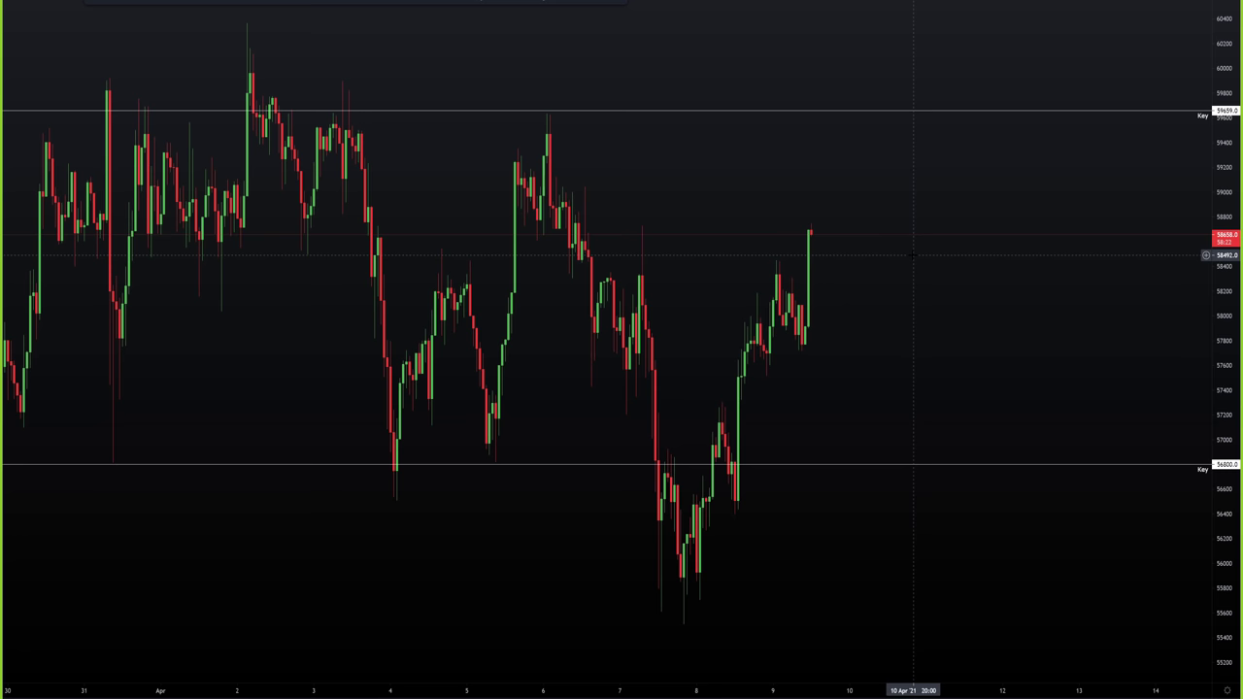
- Place a horizontal ray at the 7 April swing high near 58700 and delete it
scroll(912, 255, up, 5)
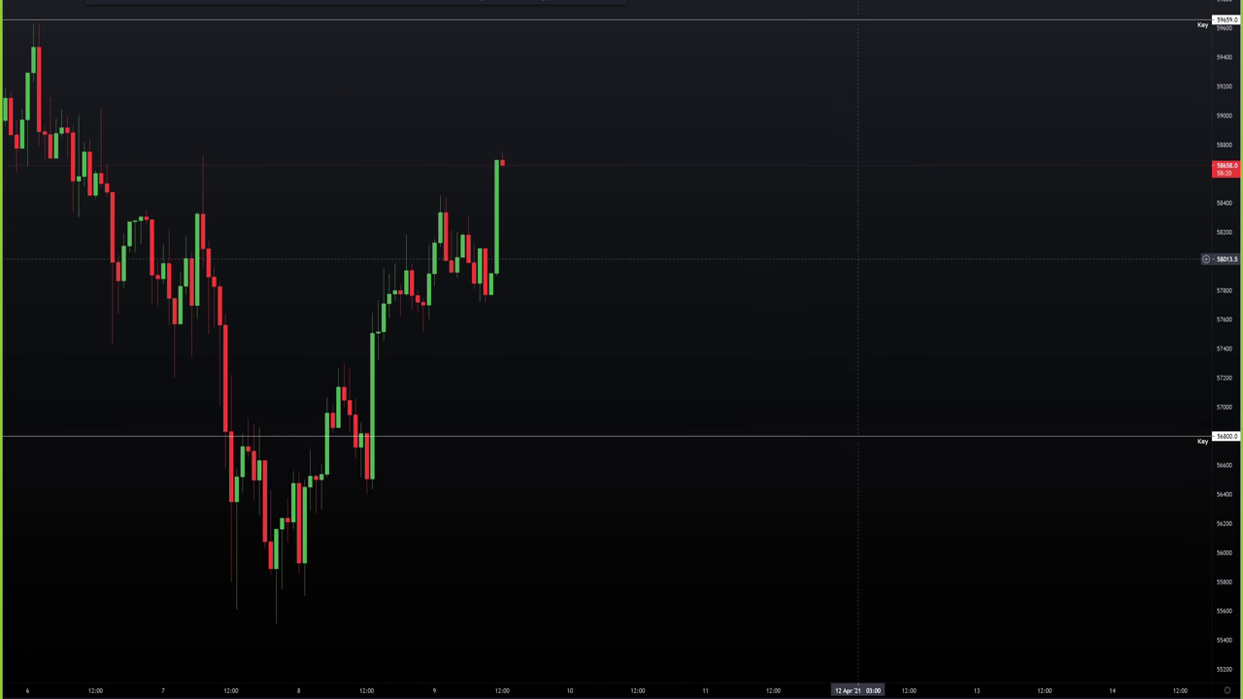
scroll(1022, 283, up, 2)
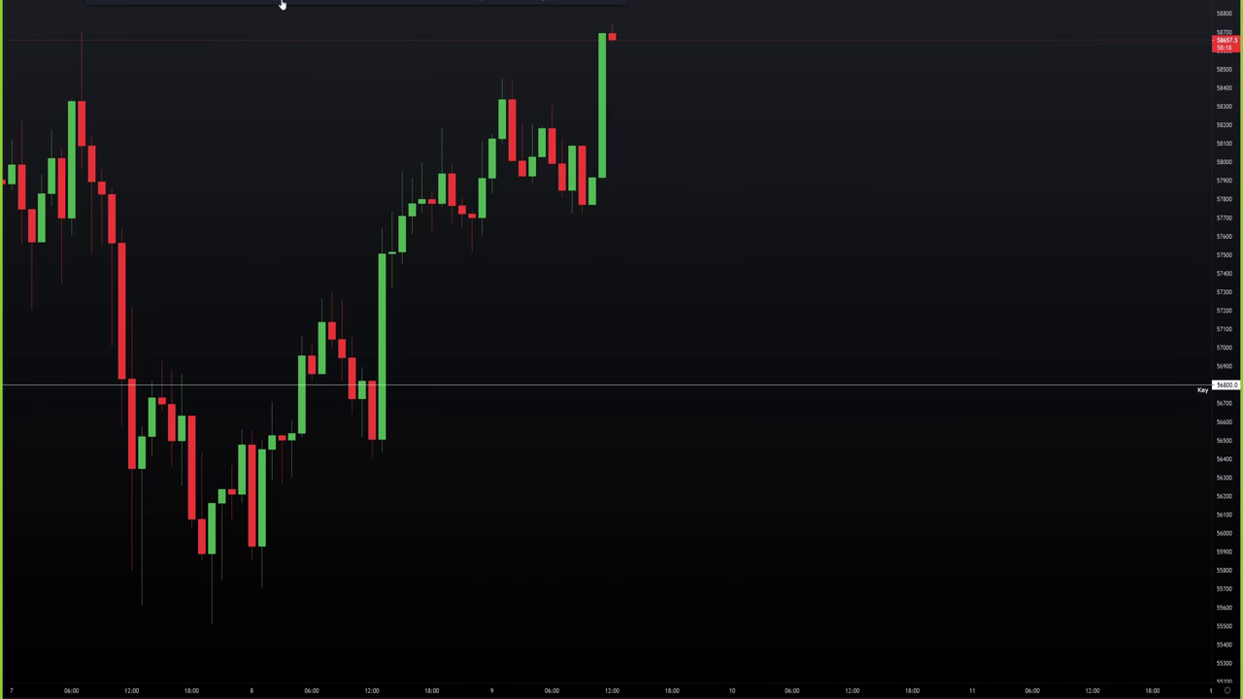
click(82, 27)
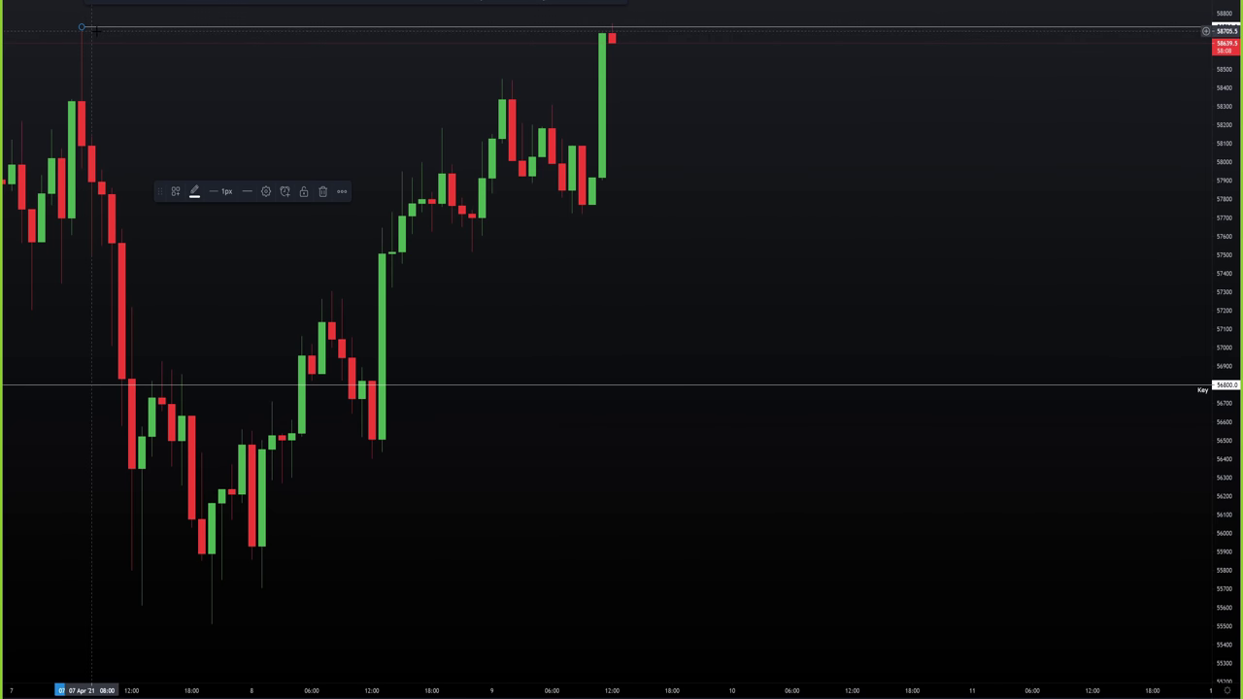
key(Delete)
- Switch the chart to the 5-minute timeframe and examine the 10 April price reaction around the 61167 Daily Level
scroll(773, 410, down, 3)
scroll(773, 409, down, 5)
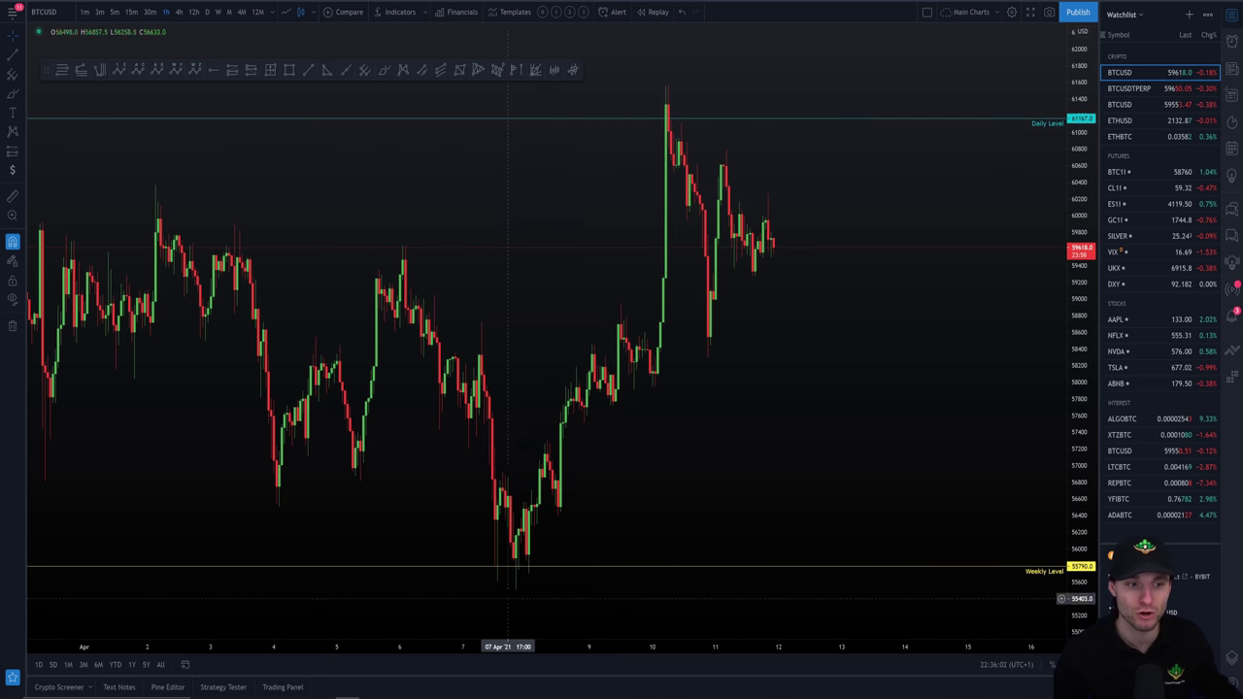
click(114, 12)
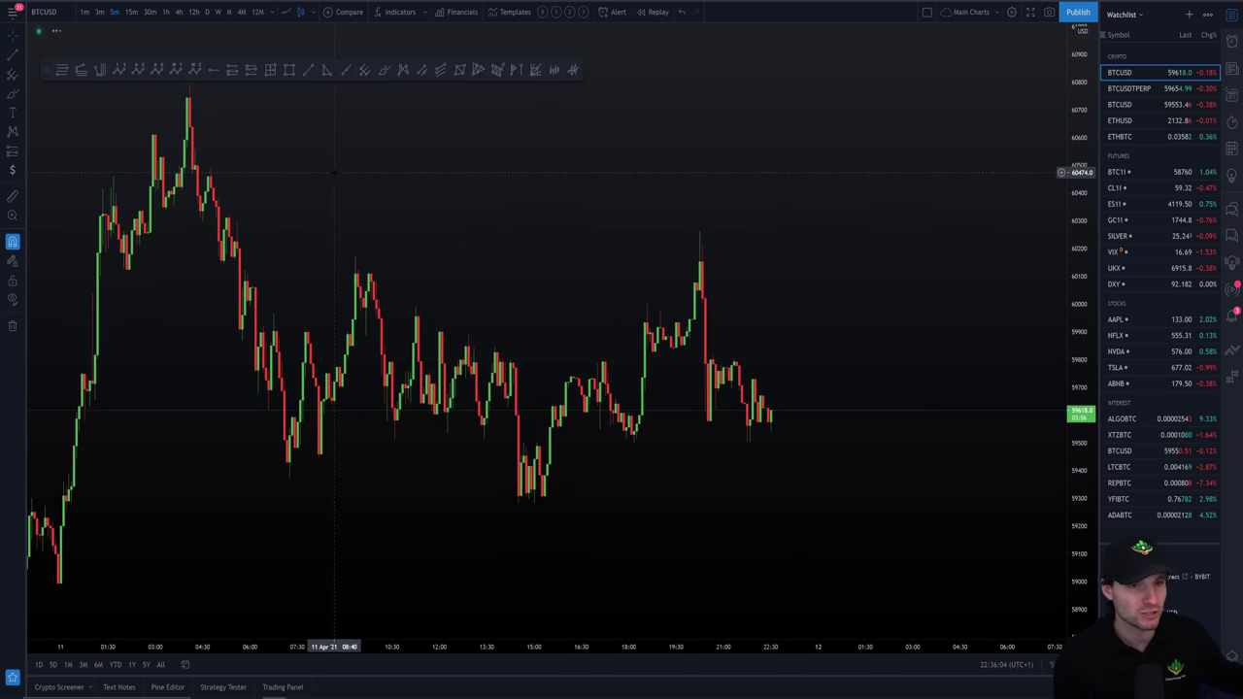
scroll(957, 285, down, 3)
scroll(956, 285, up, 5)
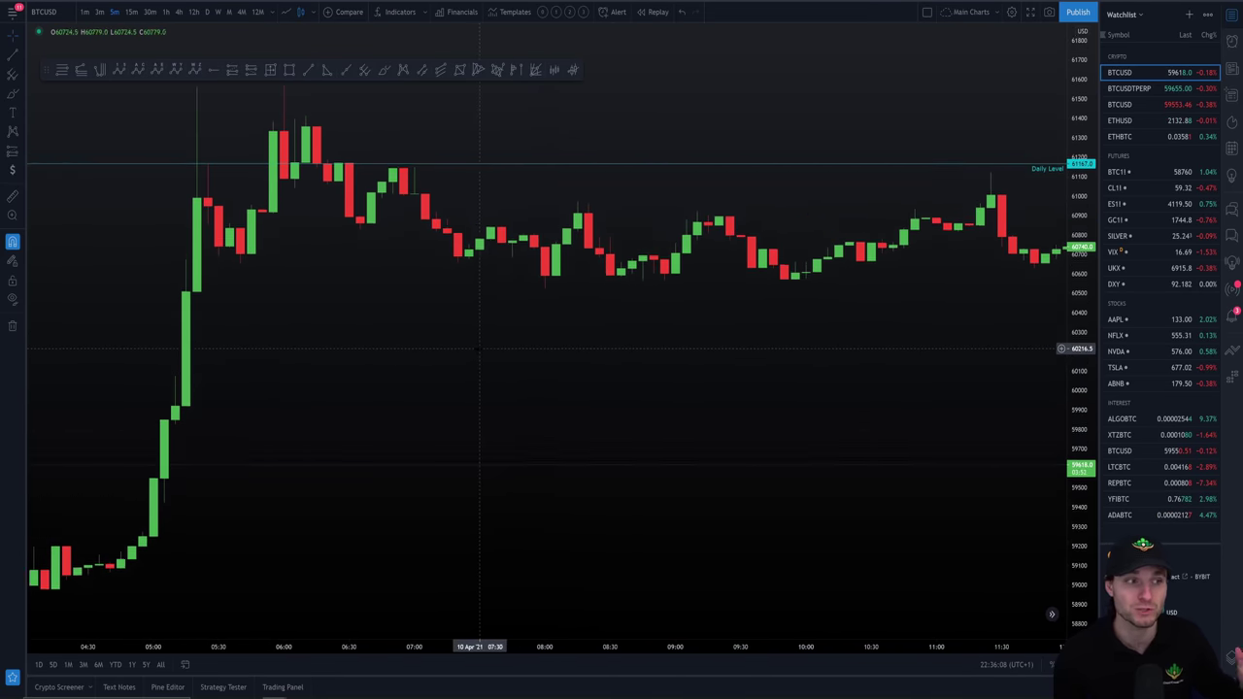
scroll(475, 348, up, 3)
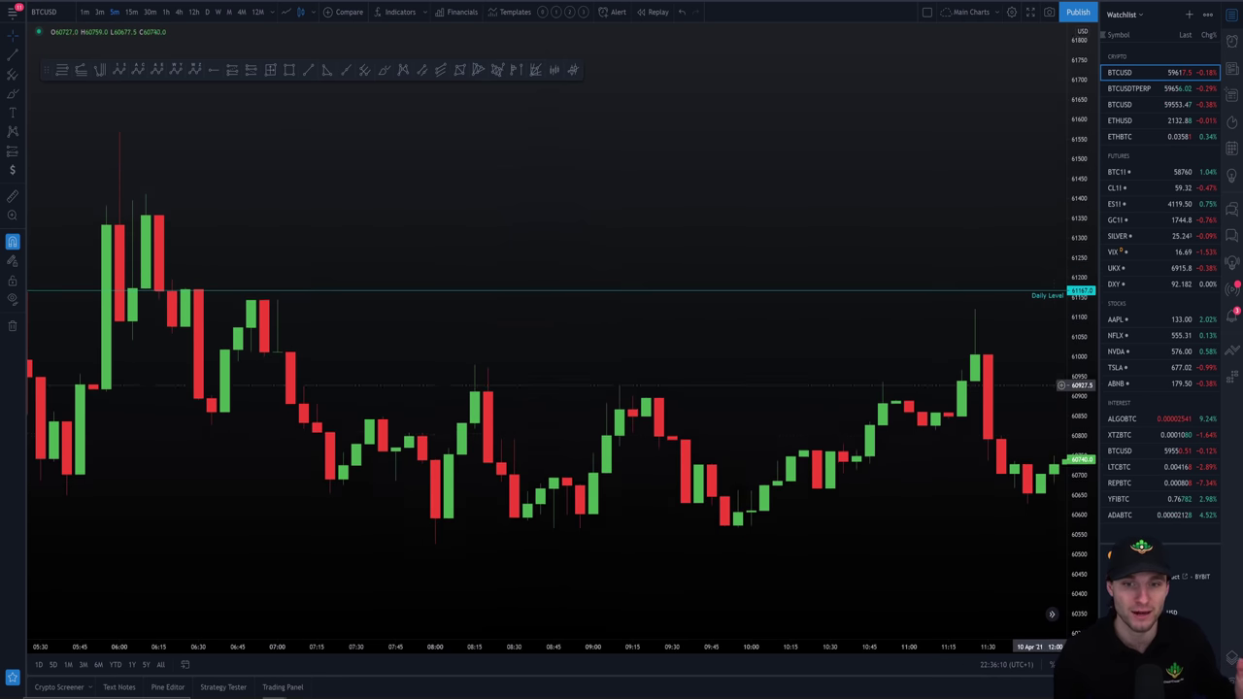
scroll(764, 444, down, 3)
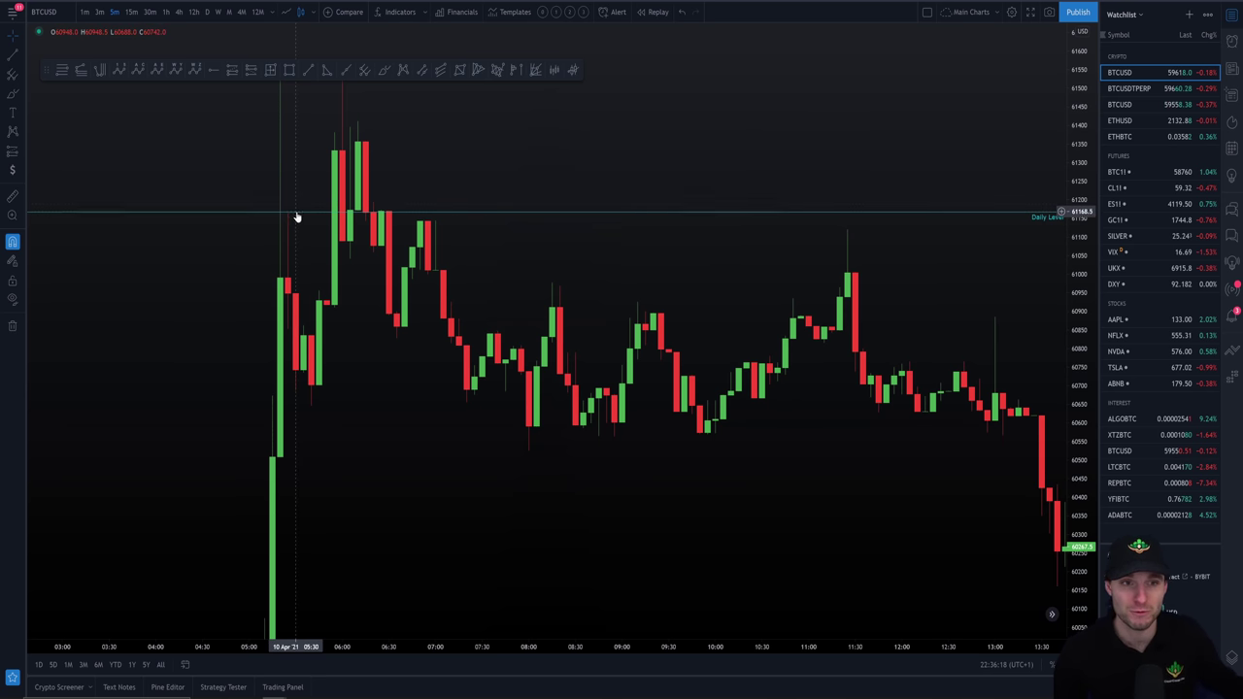
- Switch to the YouTube video of the last BTC resistance short, view its chart full screen, and return to the TradingView chart
key(alt+Tab)
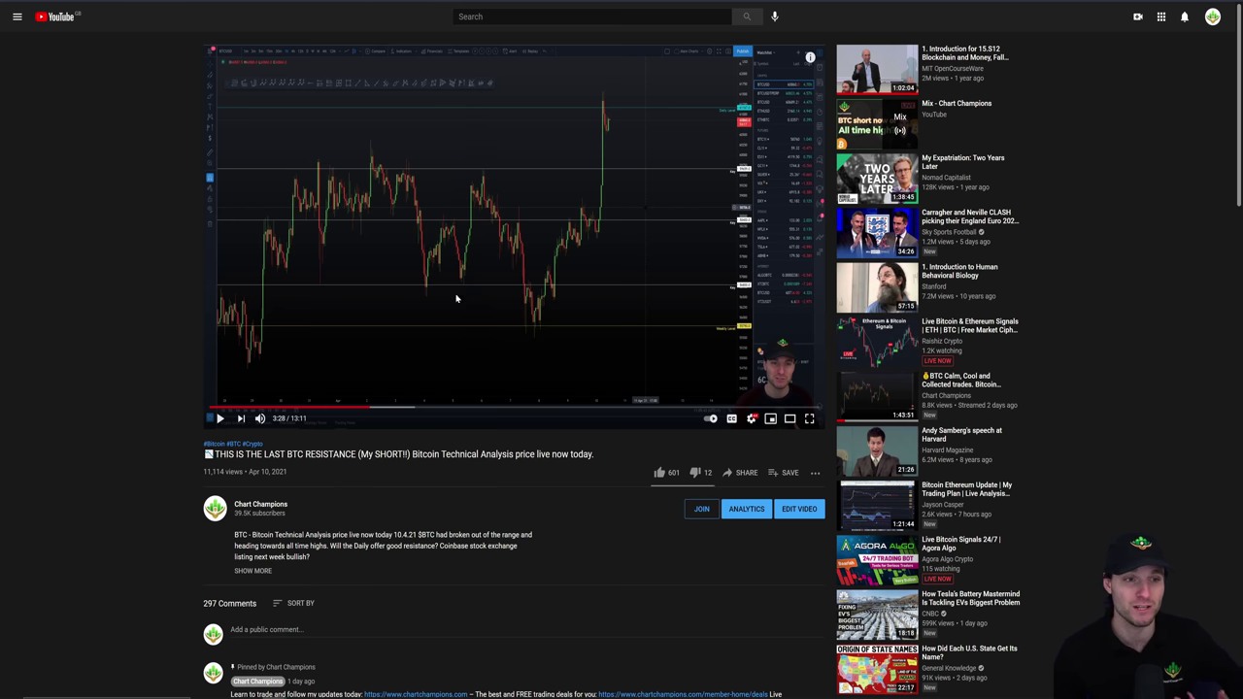
double_click(709, 172)
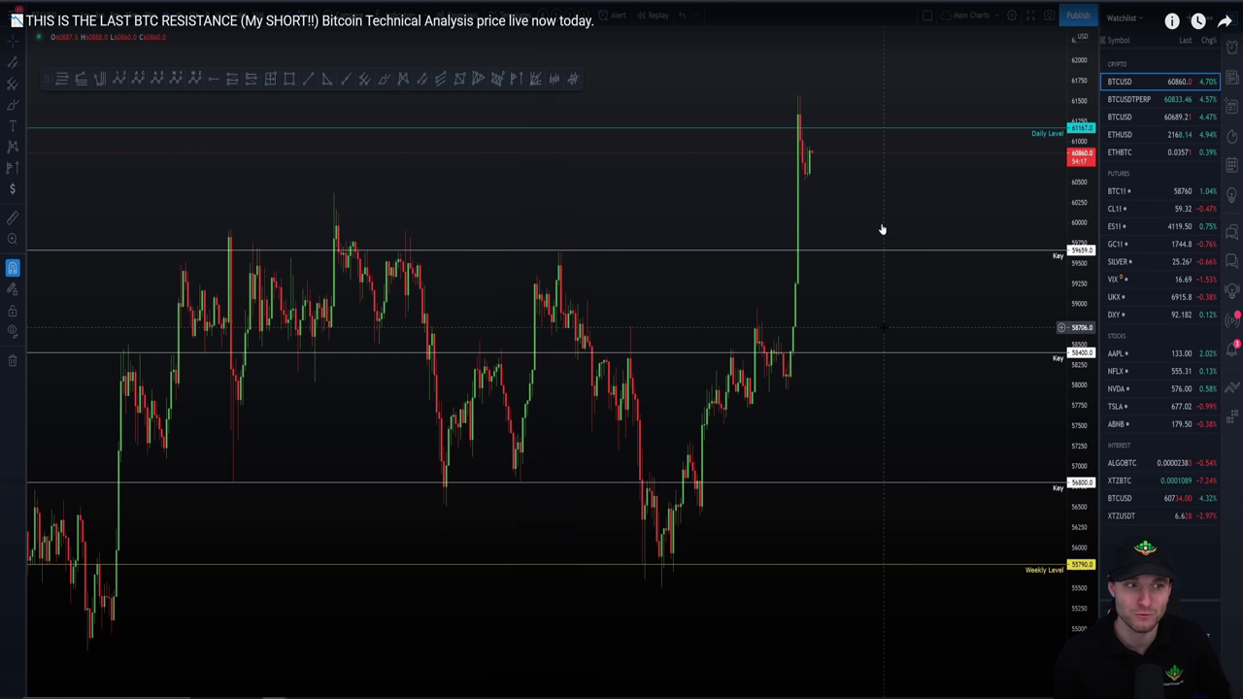
double_click(881, 229)
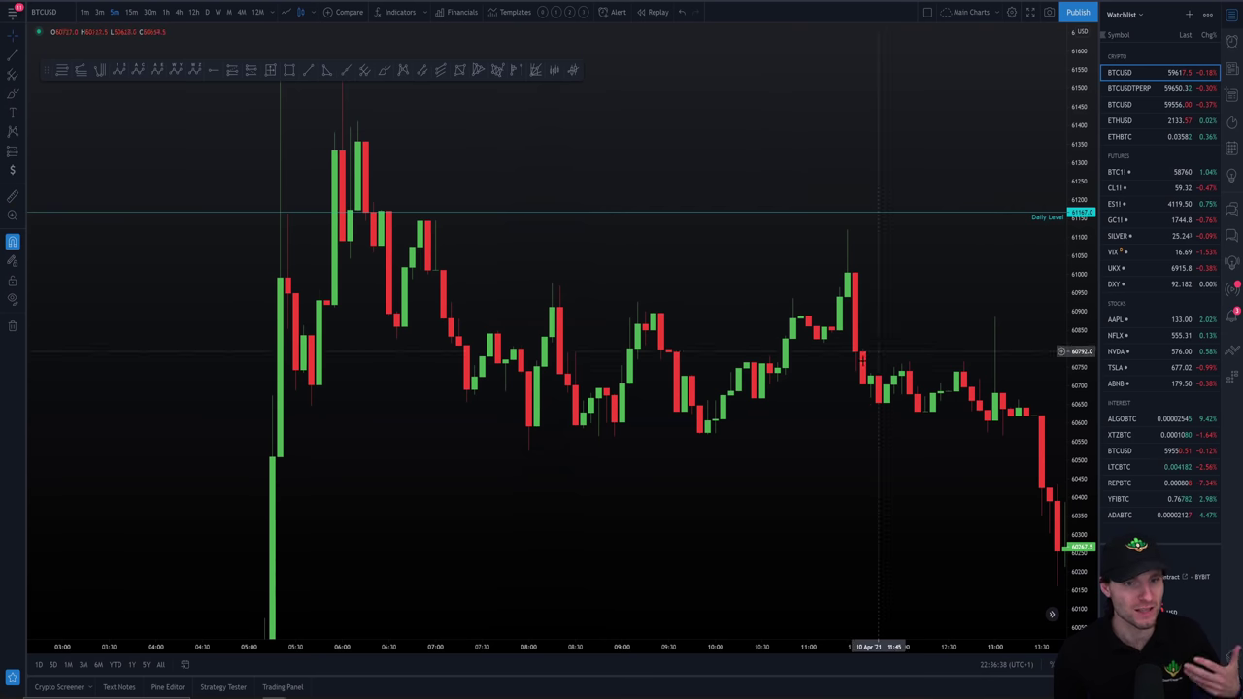
- Review the 10 April decline from the Daily Level on the 5-minute chart and return to the 1-hour timeframe at recent April prices
scroll(944, 454, down, 8)
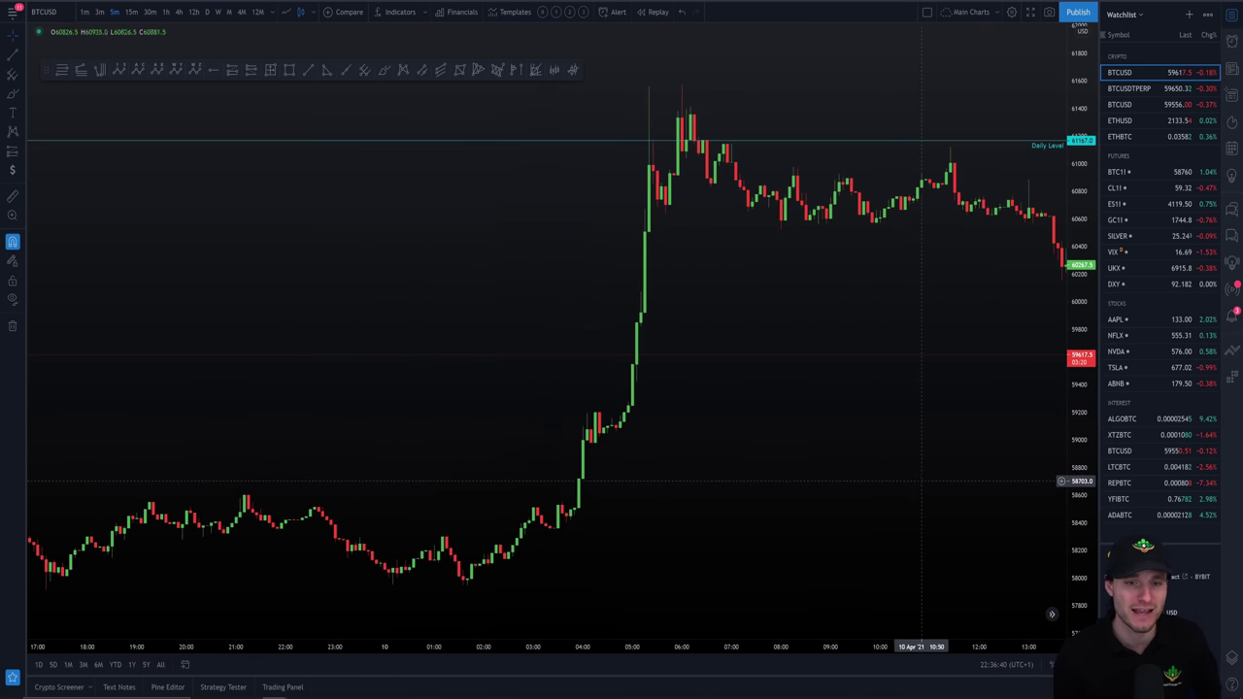
drag(982, 456, 204, 208)
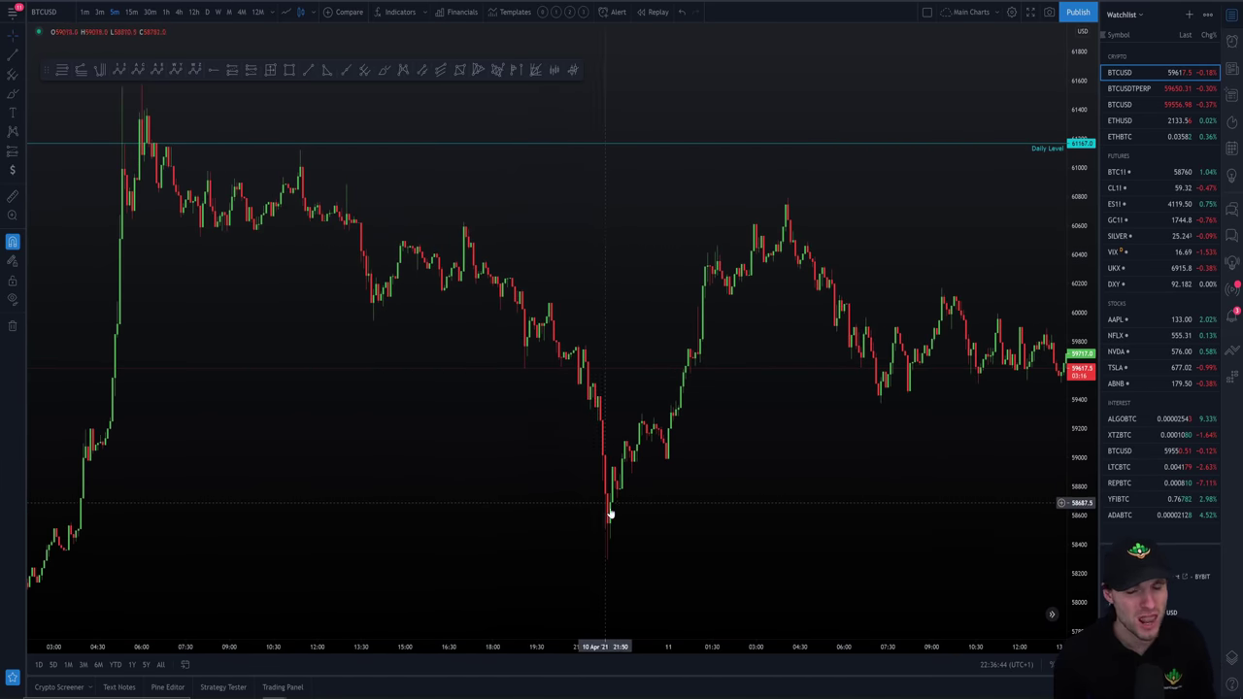
scroll(608, 513, down, 3)
click(166, 11)
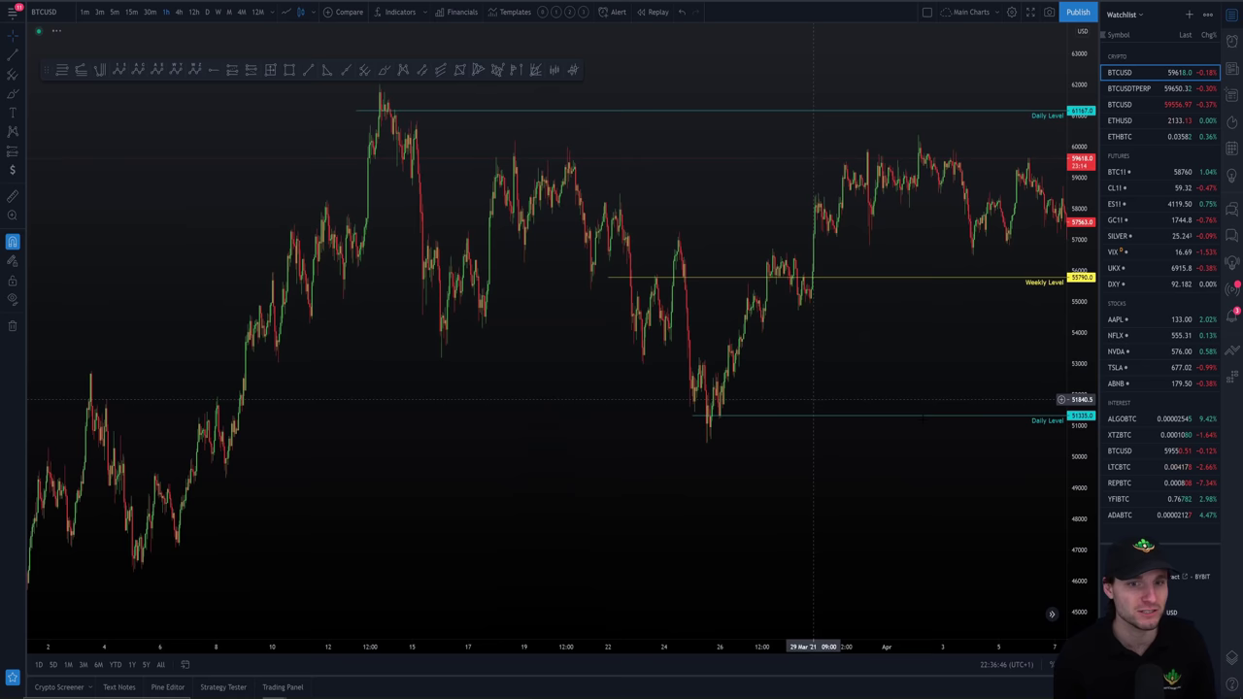
click(647, 408)
drag(647, 407, 609, 411)
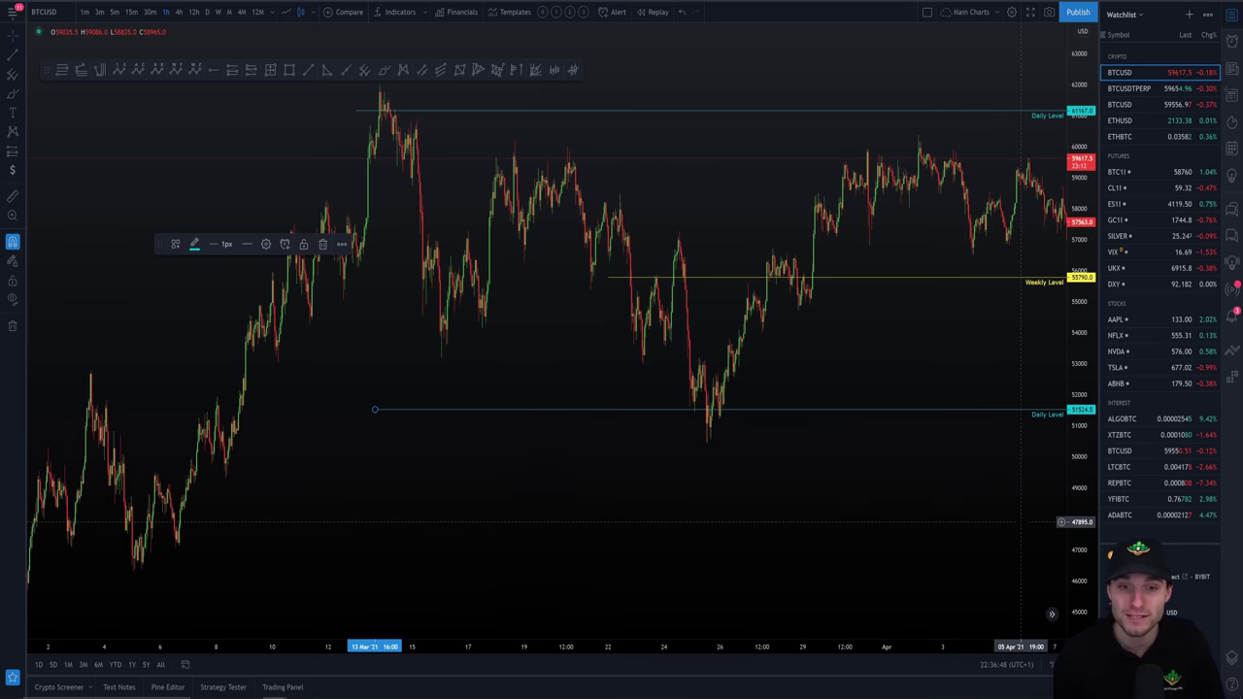
click(1015, 447)
scroll(1015, 447, up, 3)
drag(1010, 449, 722, 464)
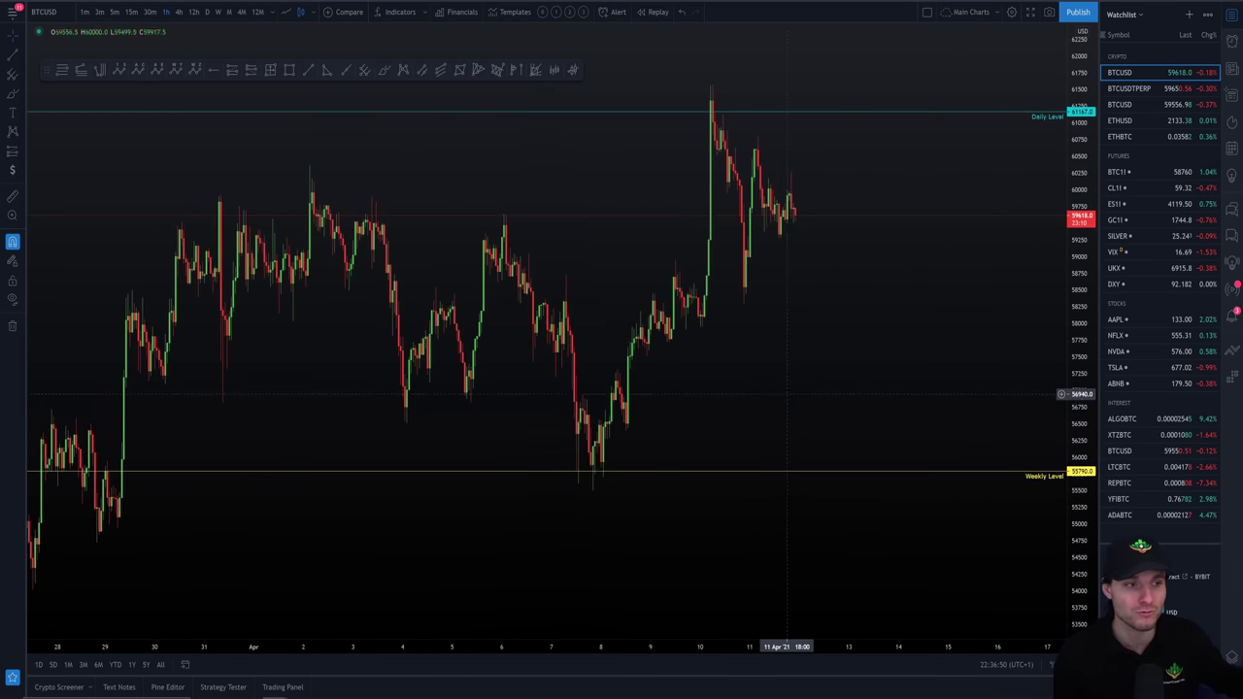
scroll(811, 375, up, 1)
- Open the object tree and show the Key group of levels on the chart
click(1231, 68)
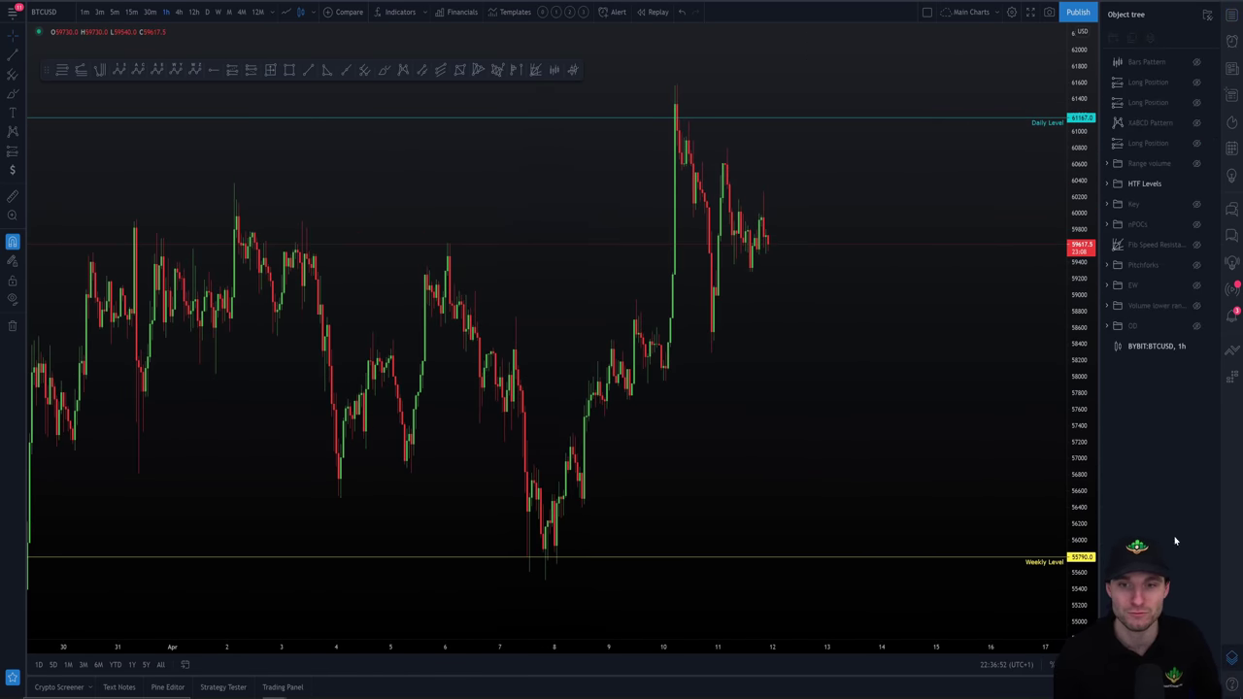
click(1196, 205)
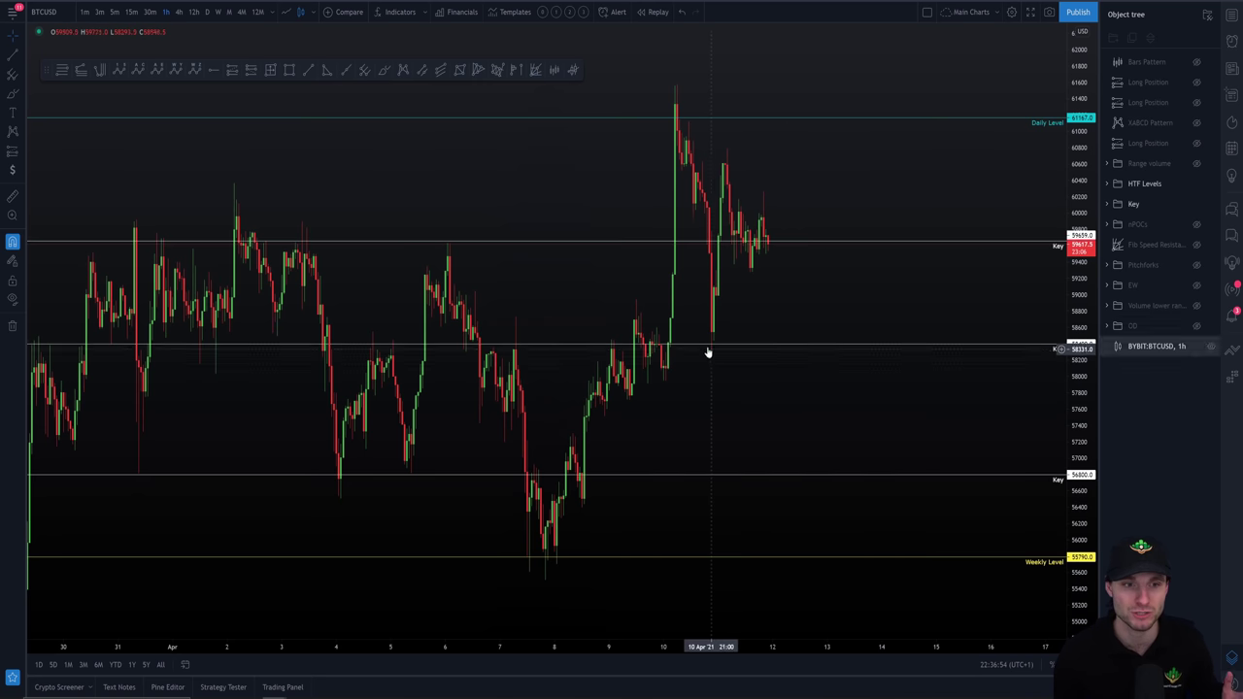
scroll(888, 394, left, 2)
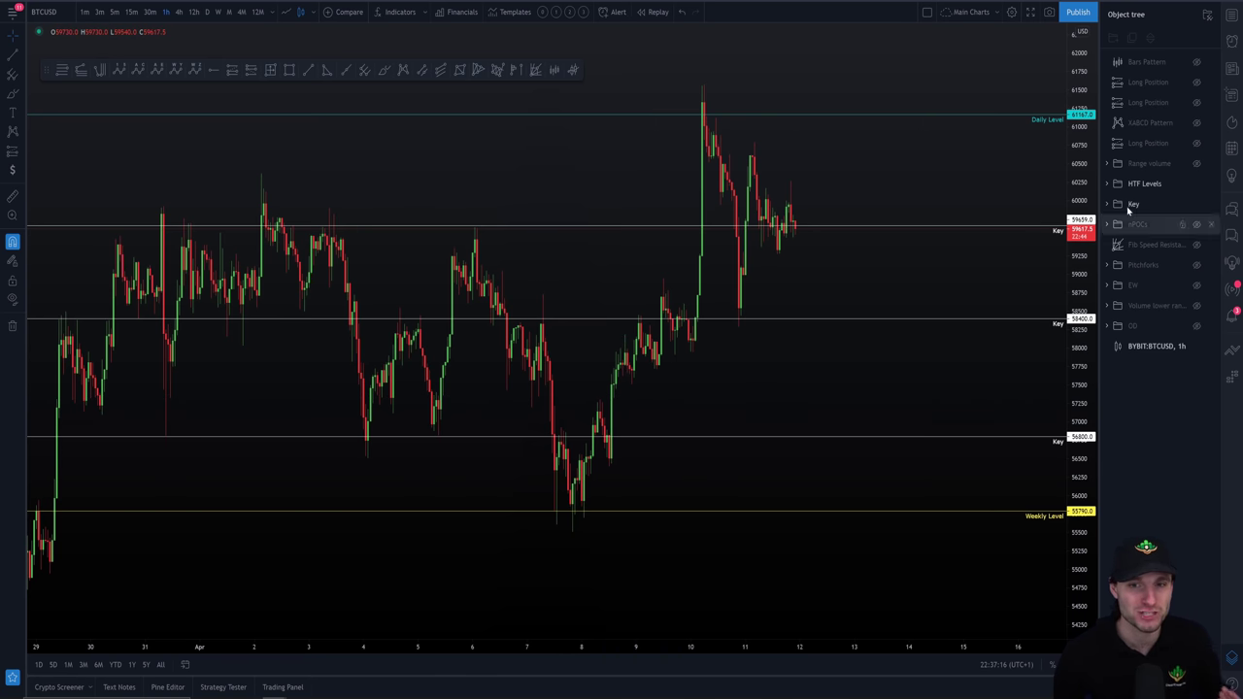
- Hide the Key group of levels and show it again
click(1196, 204)
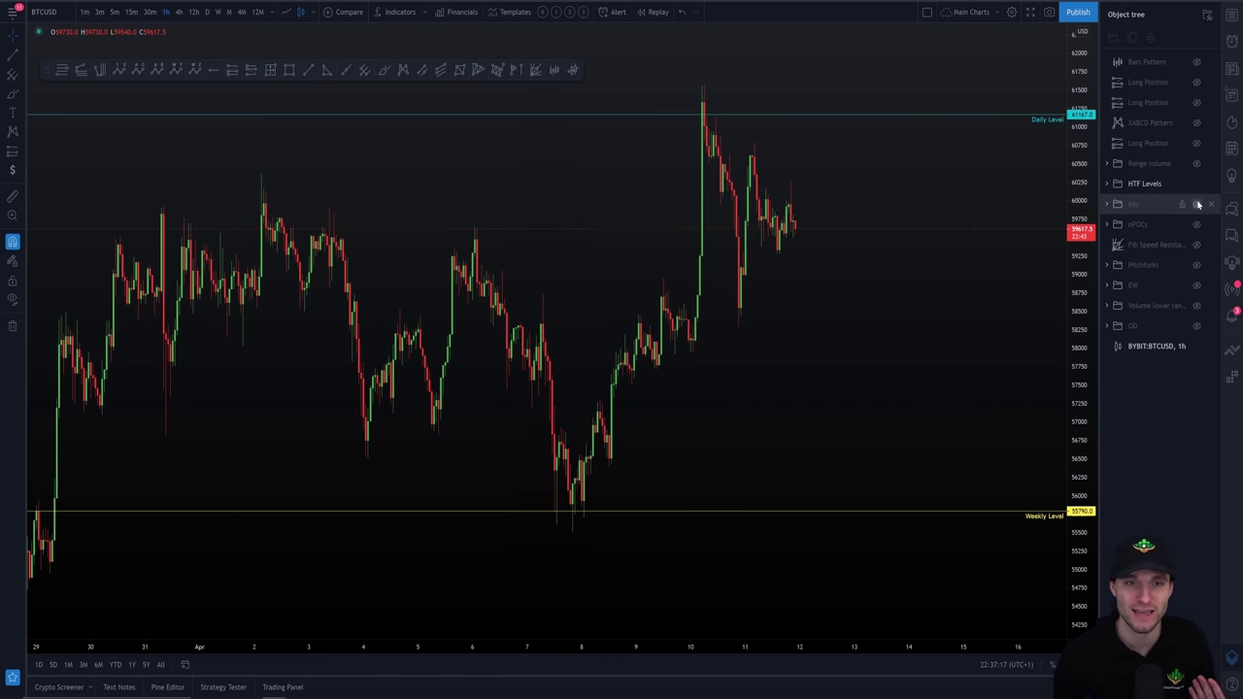
click(606, 468)
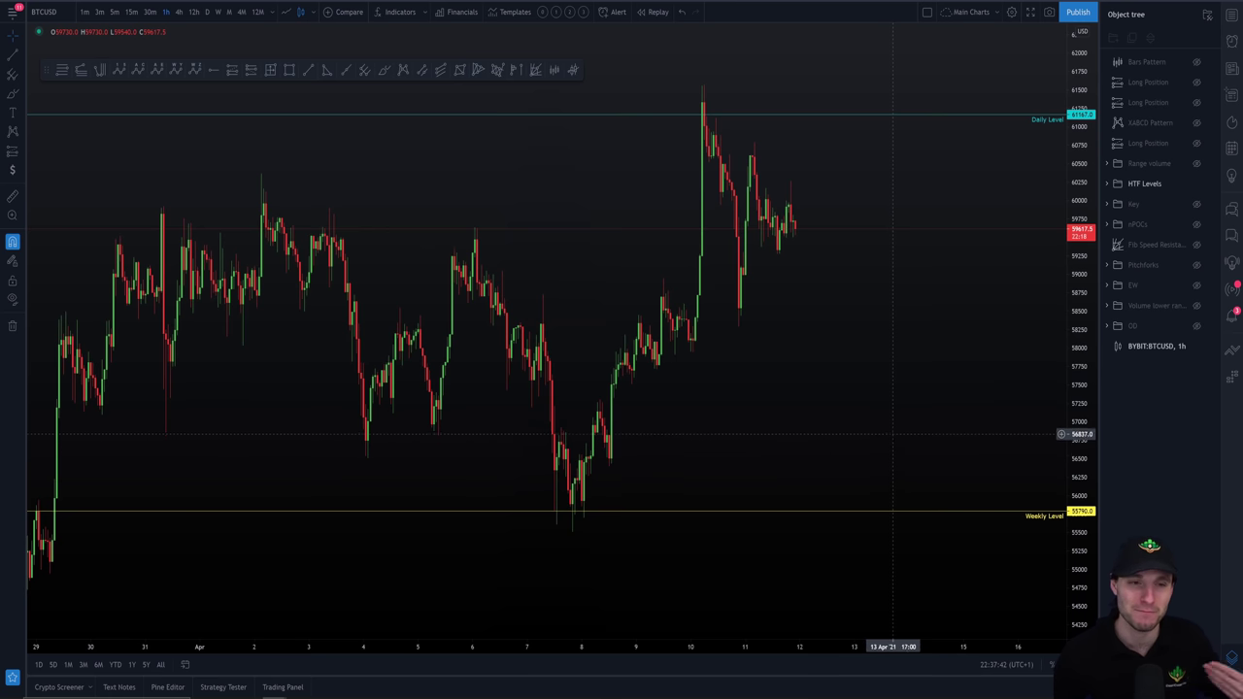
click(1195, 205)
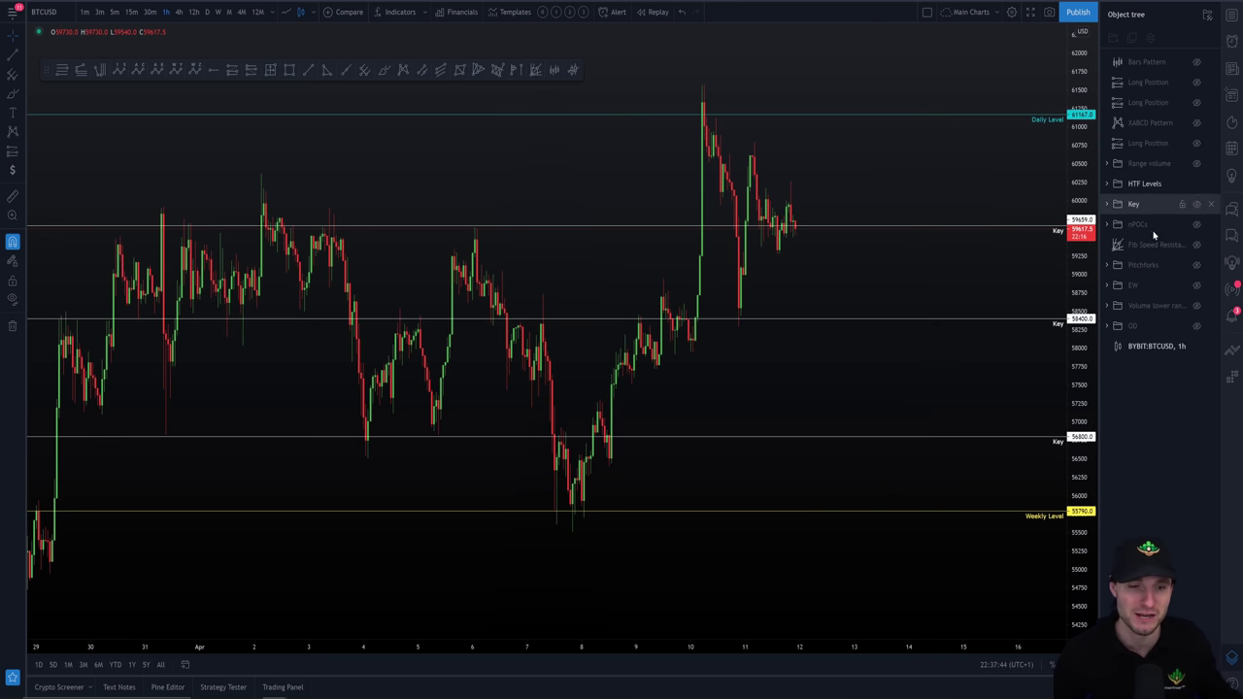